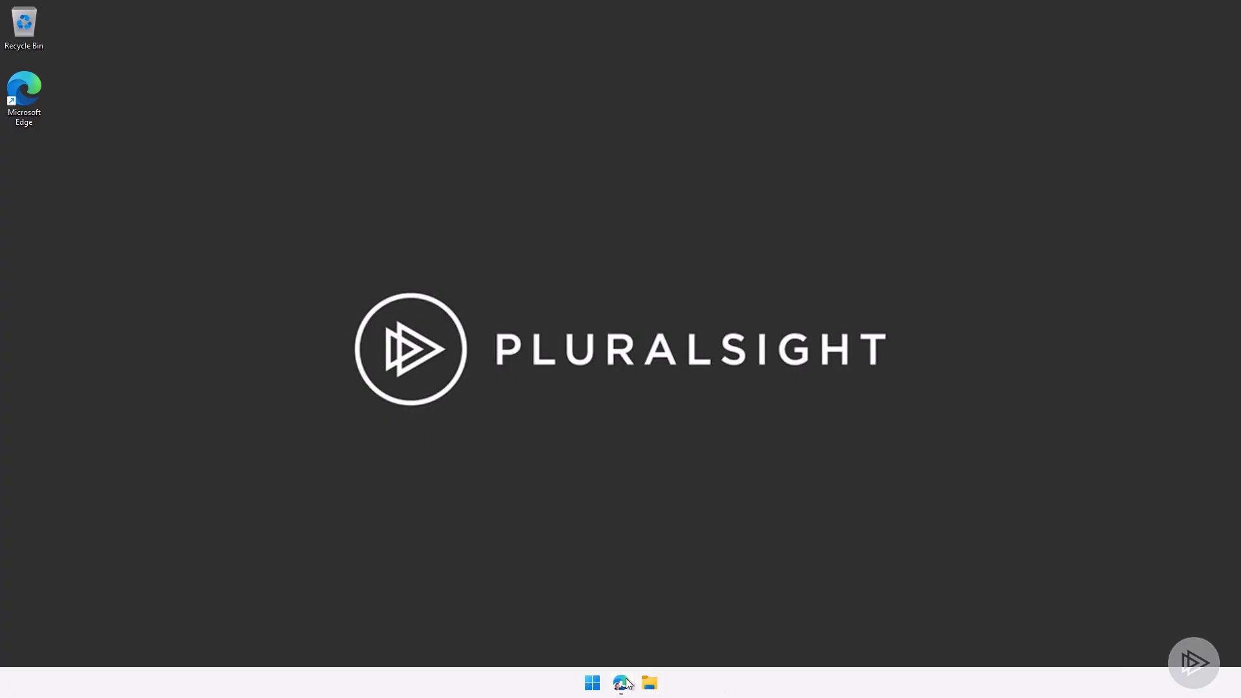
- Go to Forms from the Office app launcher and create a new blank form
left_click(622, 684)
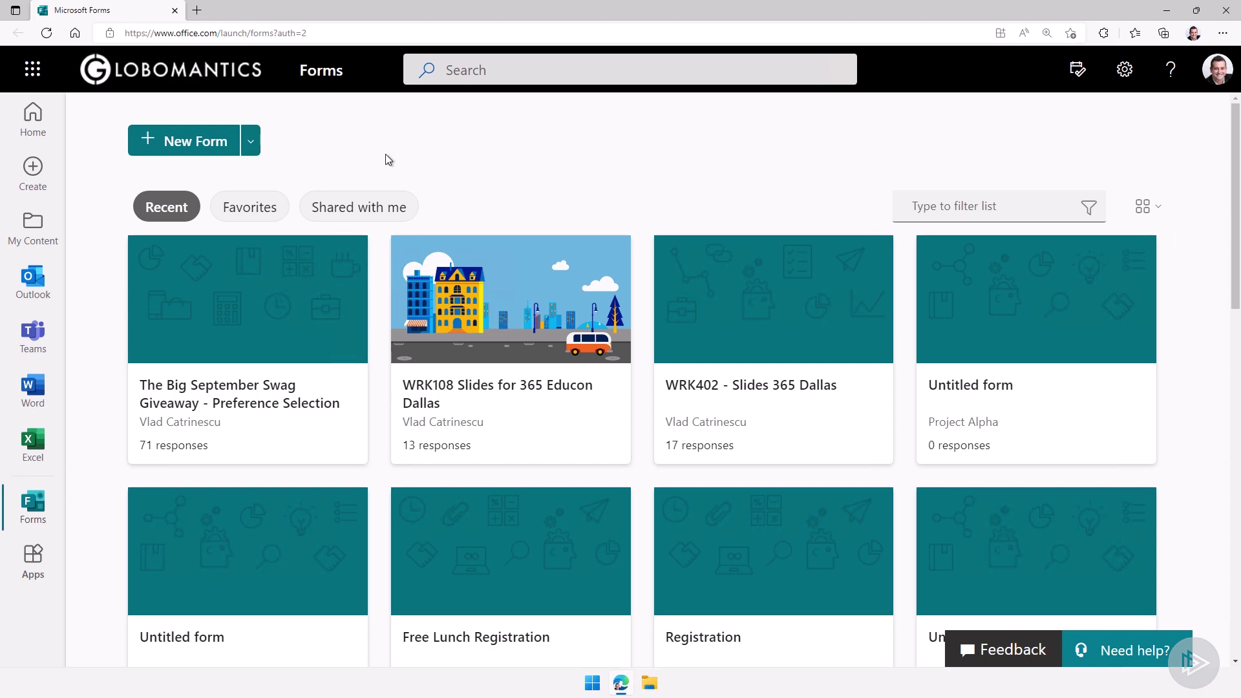
left_click(44, 76)
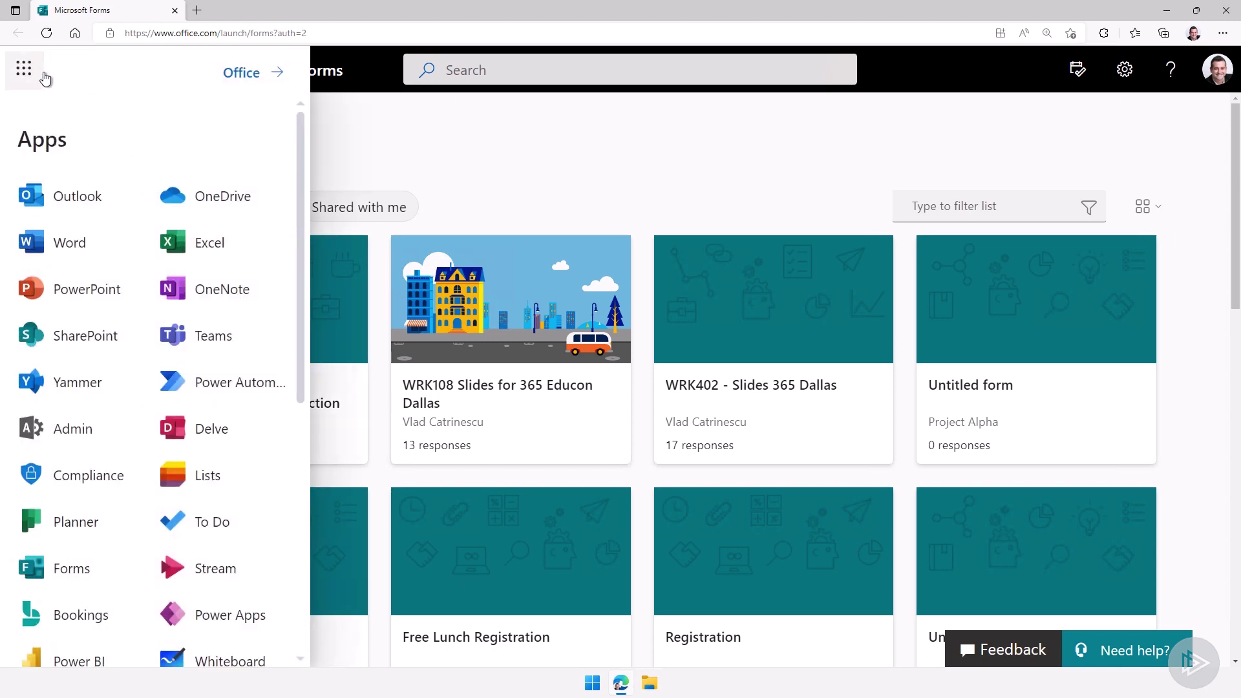
left_click(98, 573)
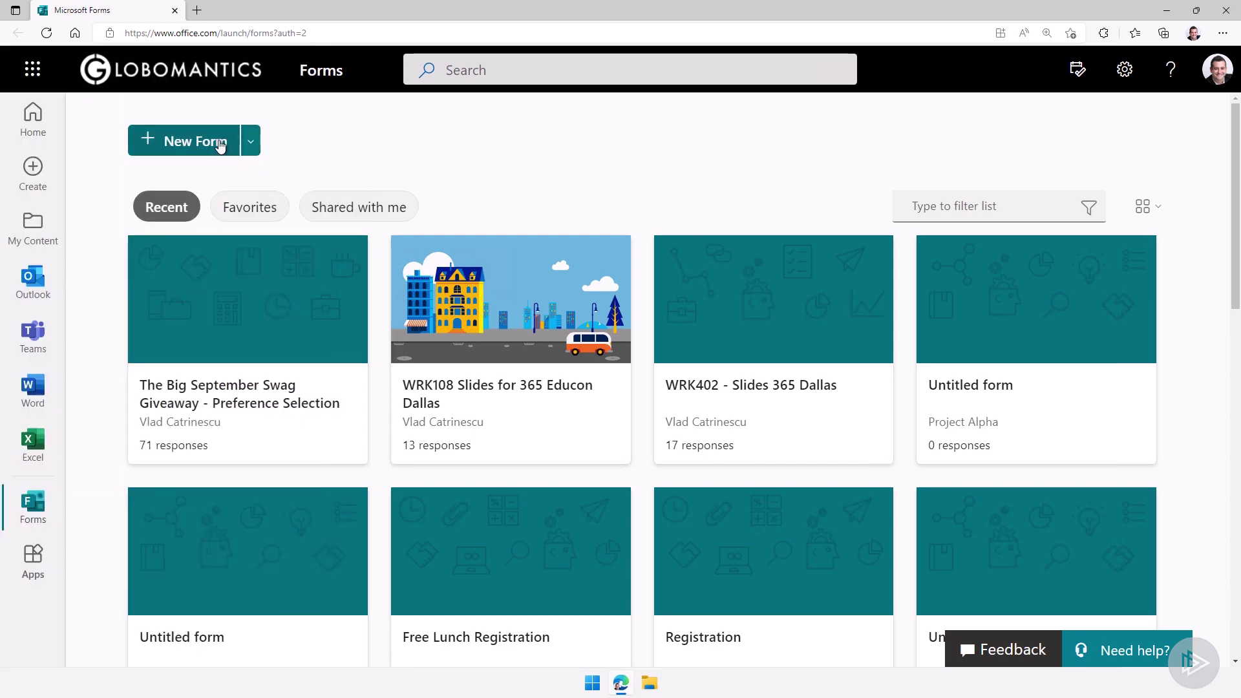
left_click(252, 142)
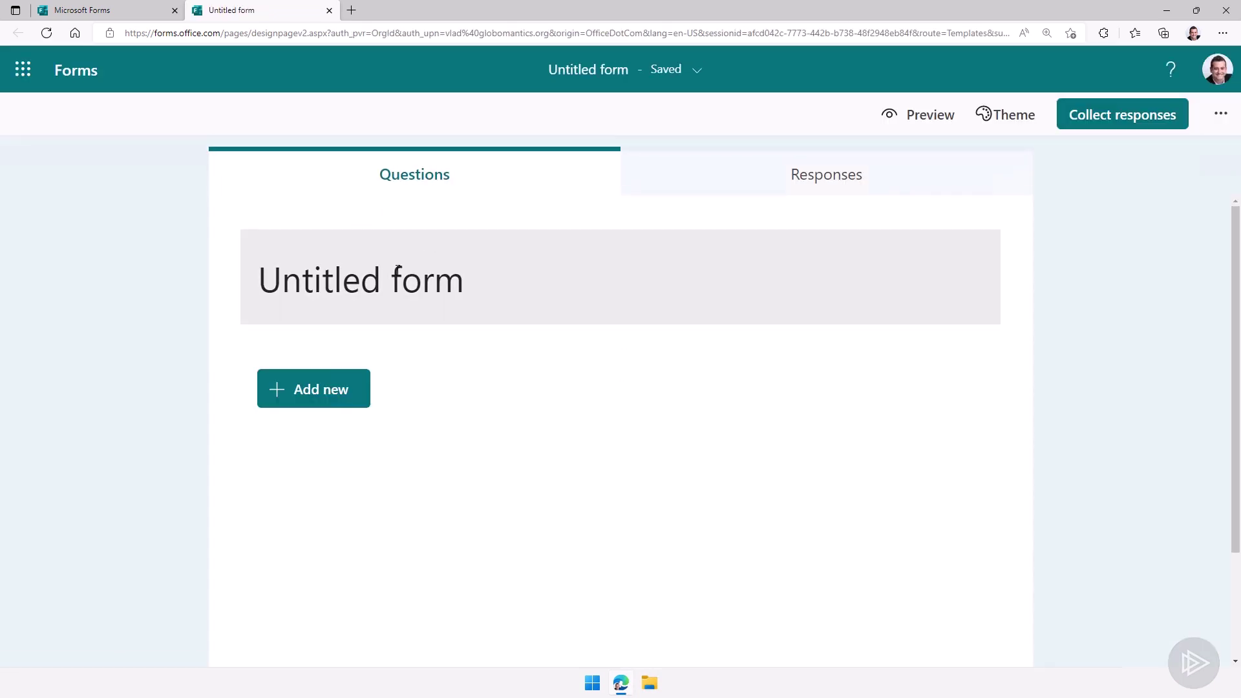
- Title the form 'Event Satisfaction Survey' and look through the recommended questions
left_click(396, 270)
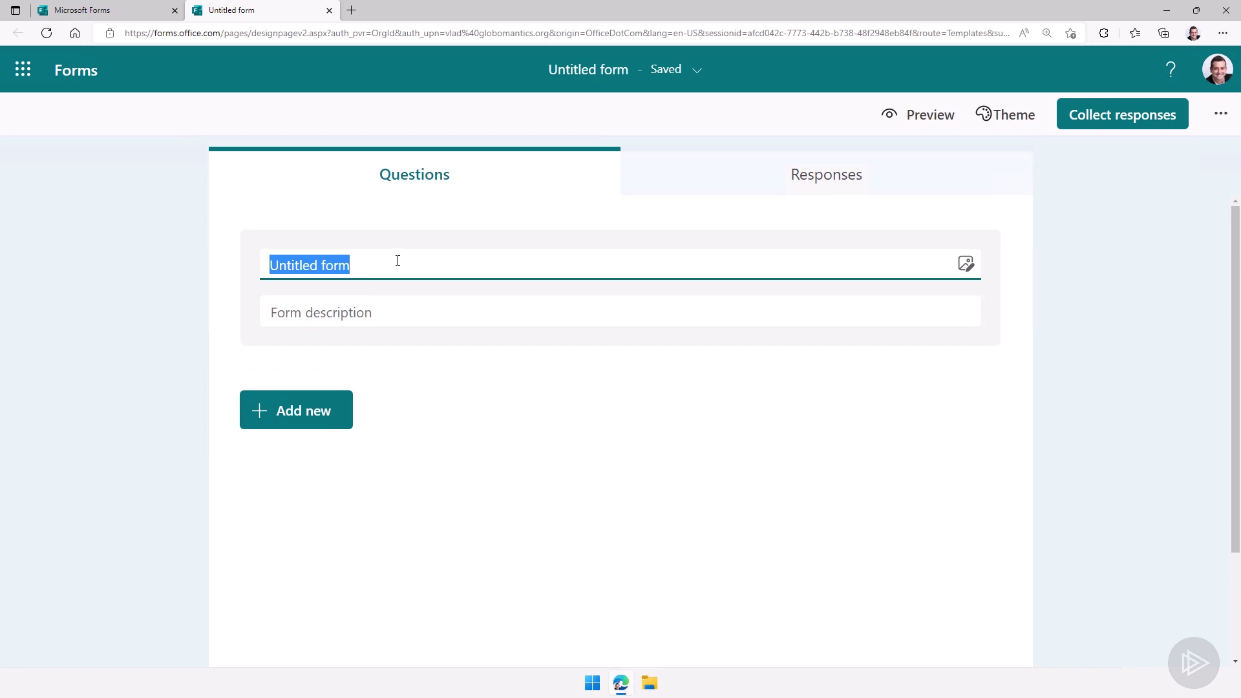
type("Event Satisfaction Survey")
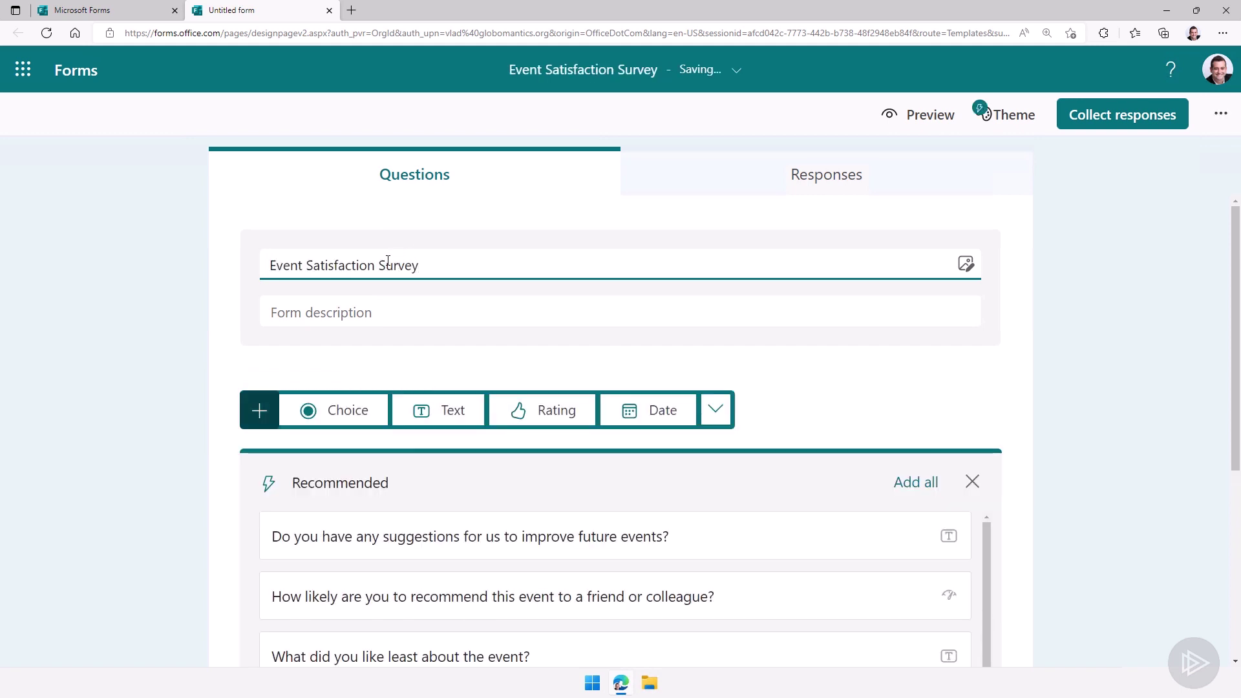
left_click(222, 273)
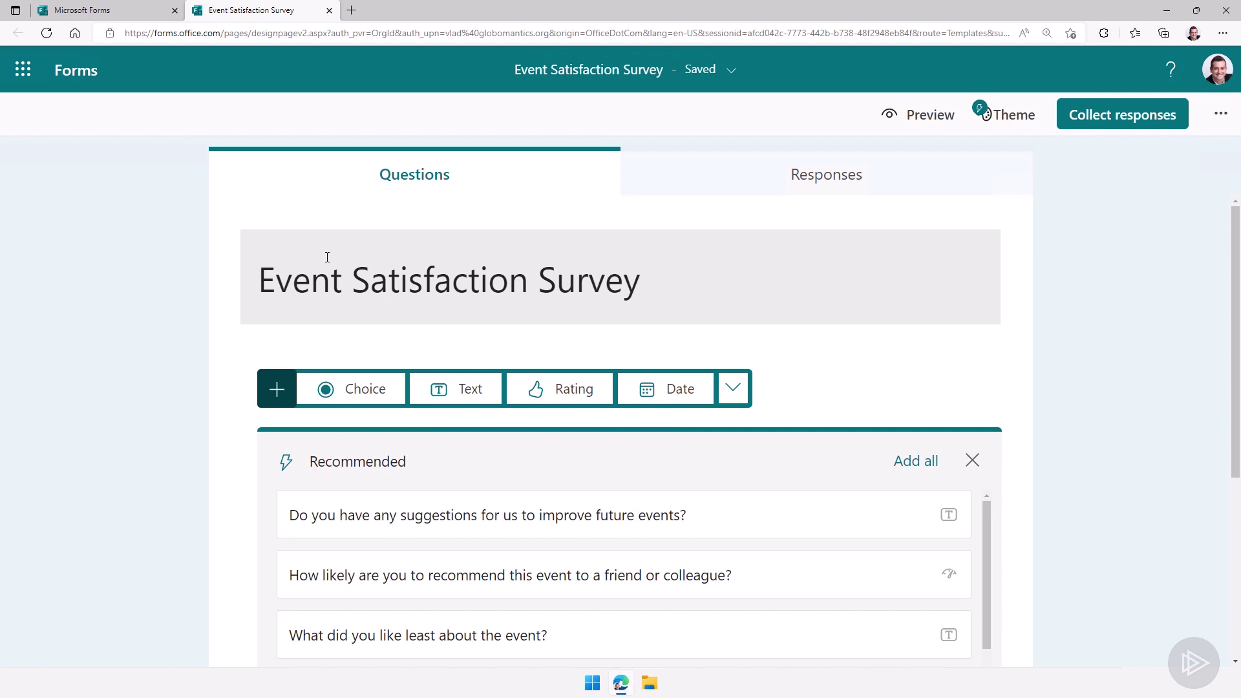
scroll(388, 316, "down", 2)
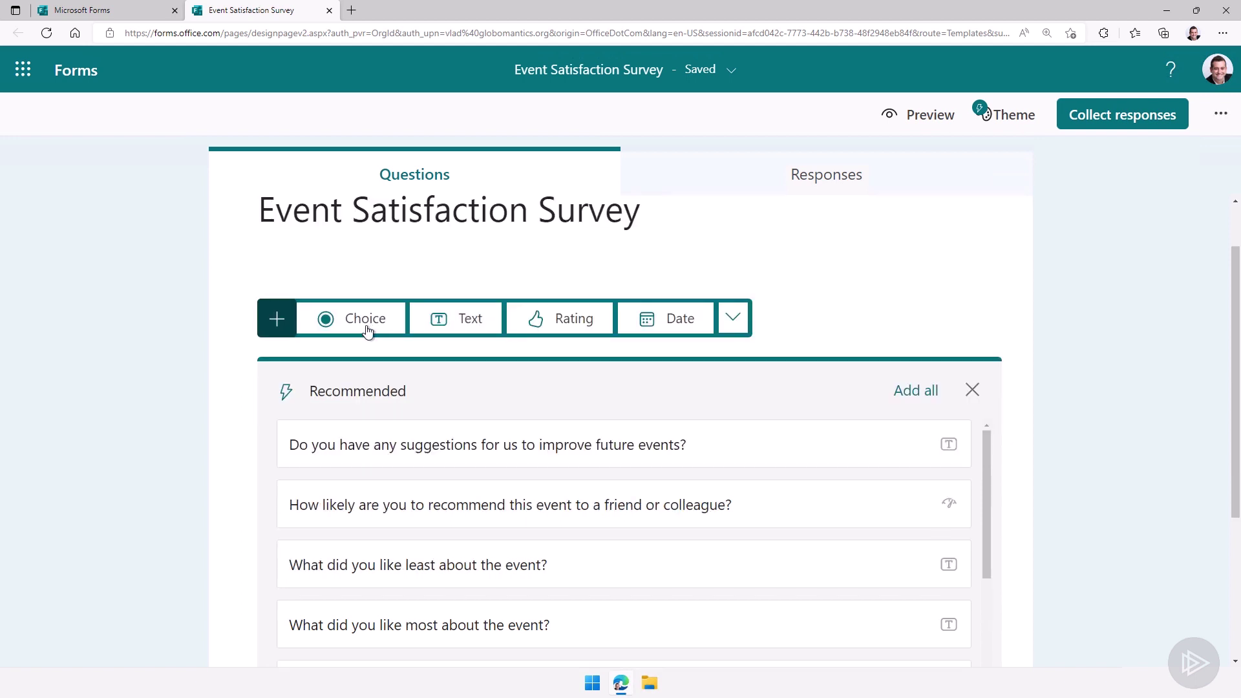
scroll(297, 395, "down", 1)
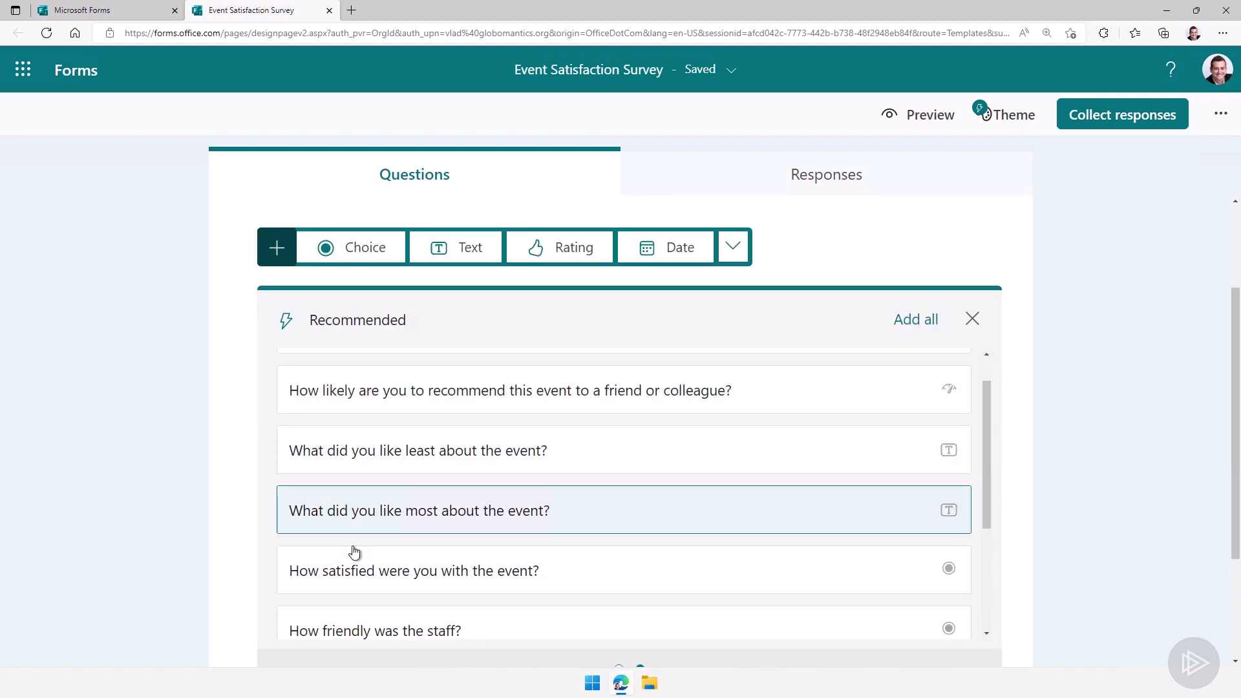
scroll(349, 546, "down", 3)
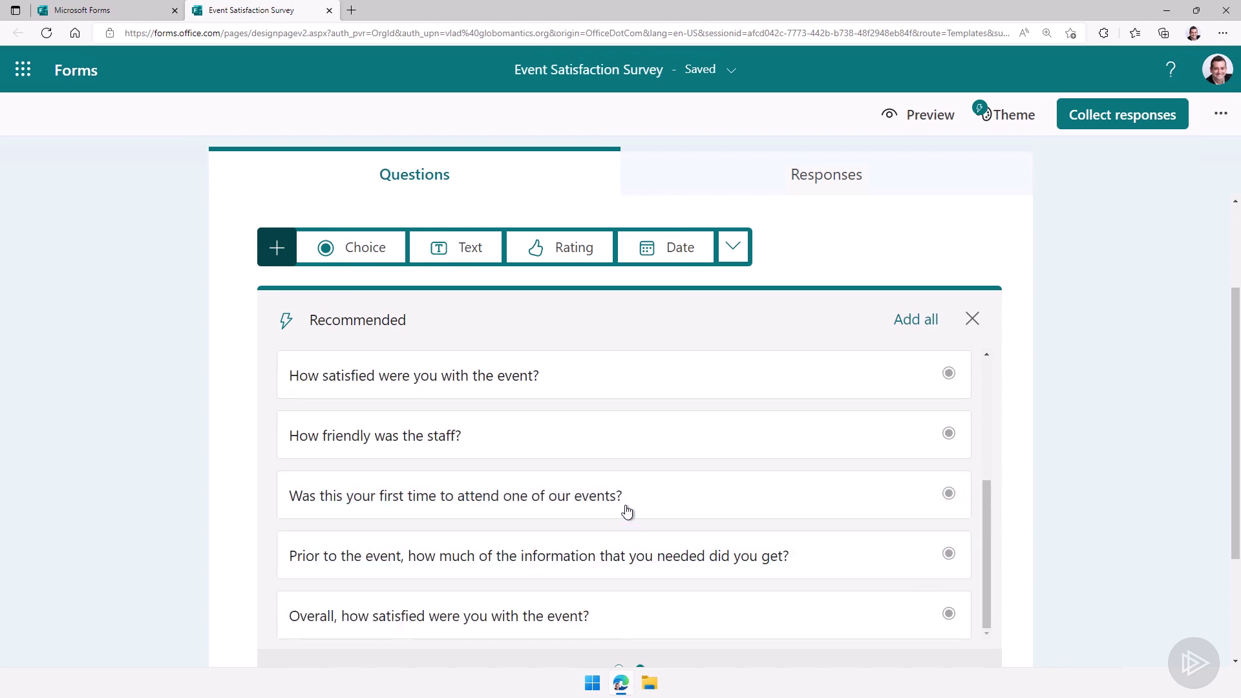
scroll(711, 465, "up", 4)
- Add all the recommended event questions to the survey
left_click(903, 321)
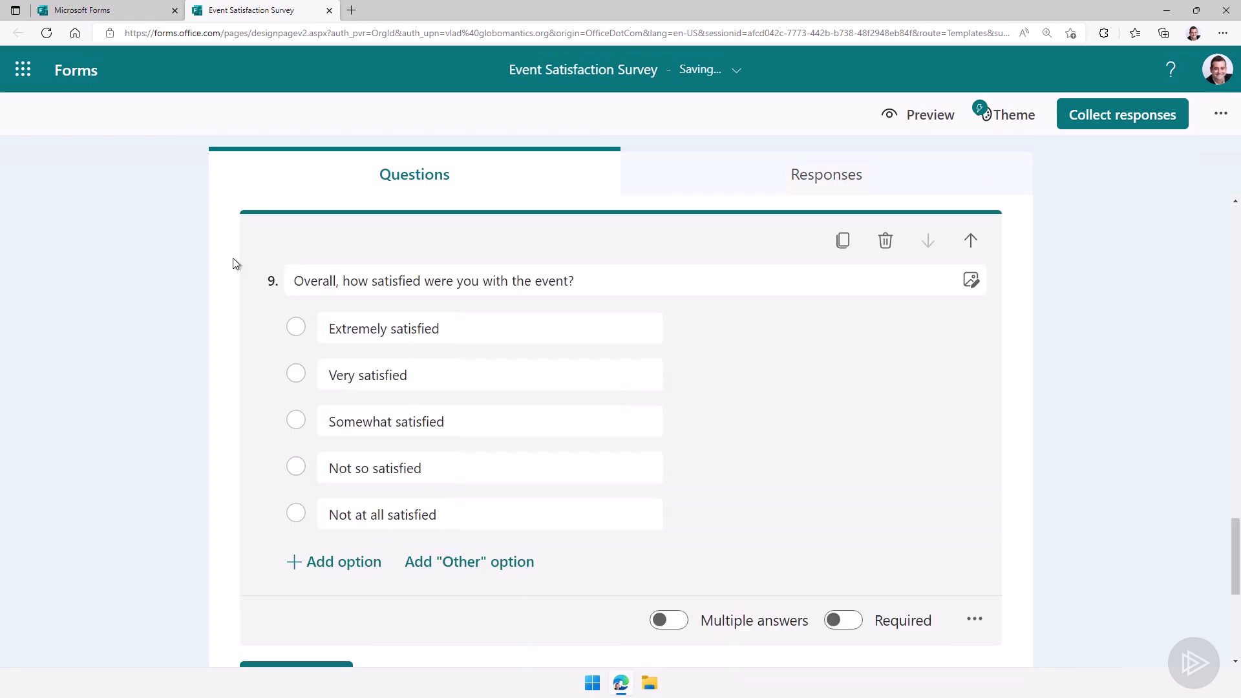
scroll(278, 291, "up", 10)
scroll(803, 420, "up", 15)
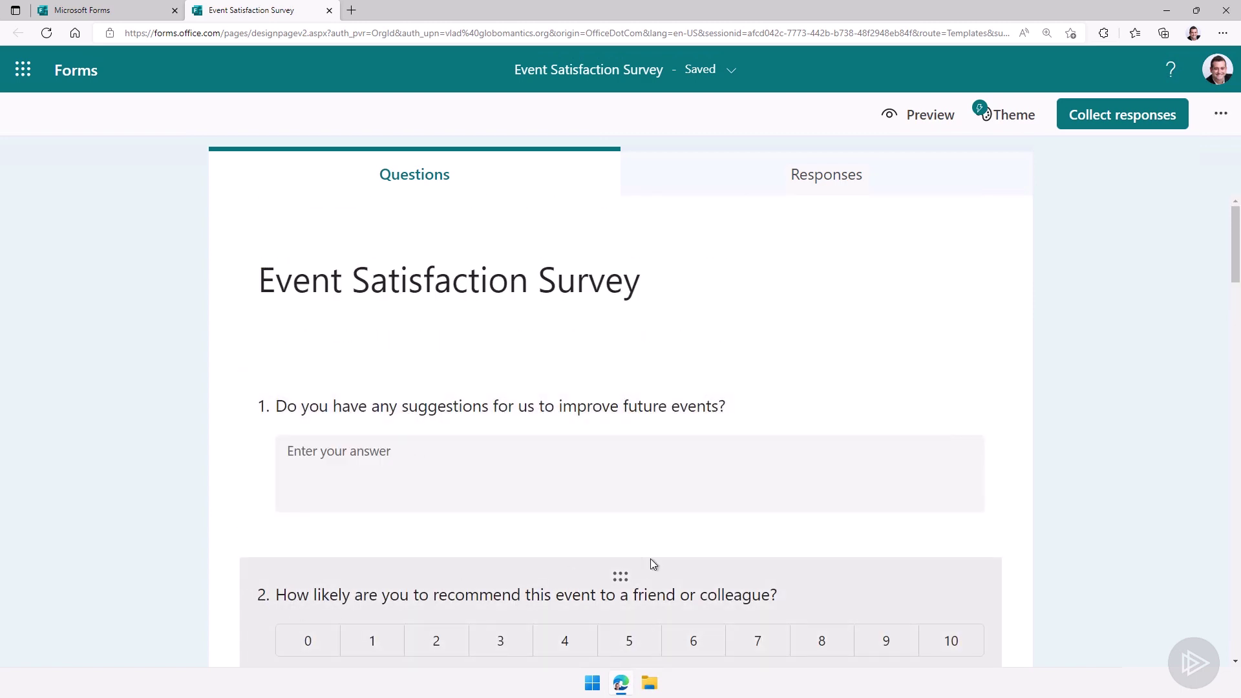
scroll(640, 549, "down", 1)
- Move the least-liked and recommendation questions above the suggestions question
left_click_drag(620, 507, 618, 343)
scroll(539, 482, "down", 2)
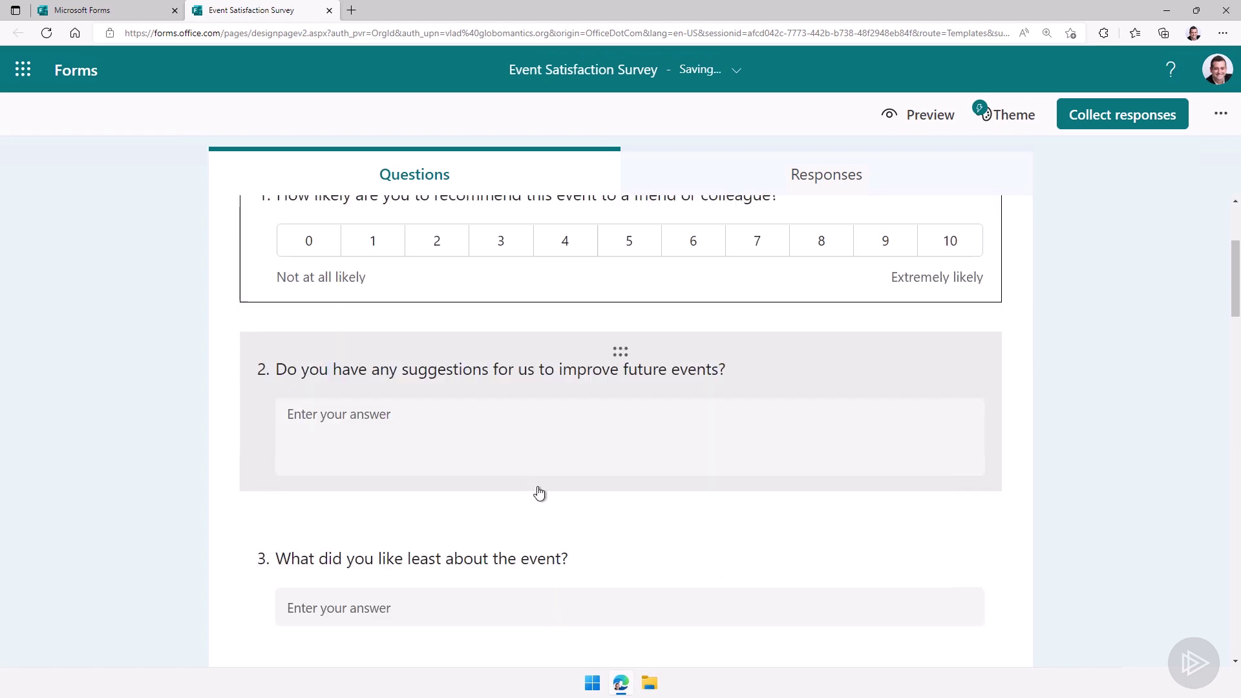
left_click_drag(616, 543, 614, 432)
scroll(672, 316, "down", 2)
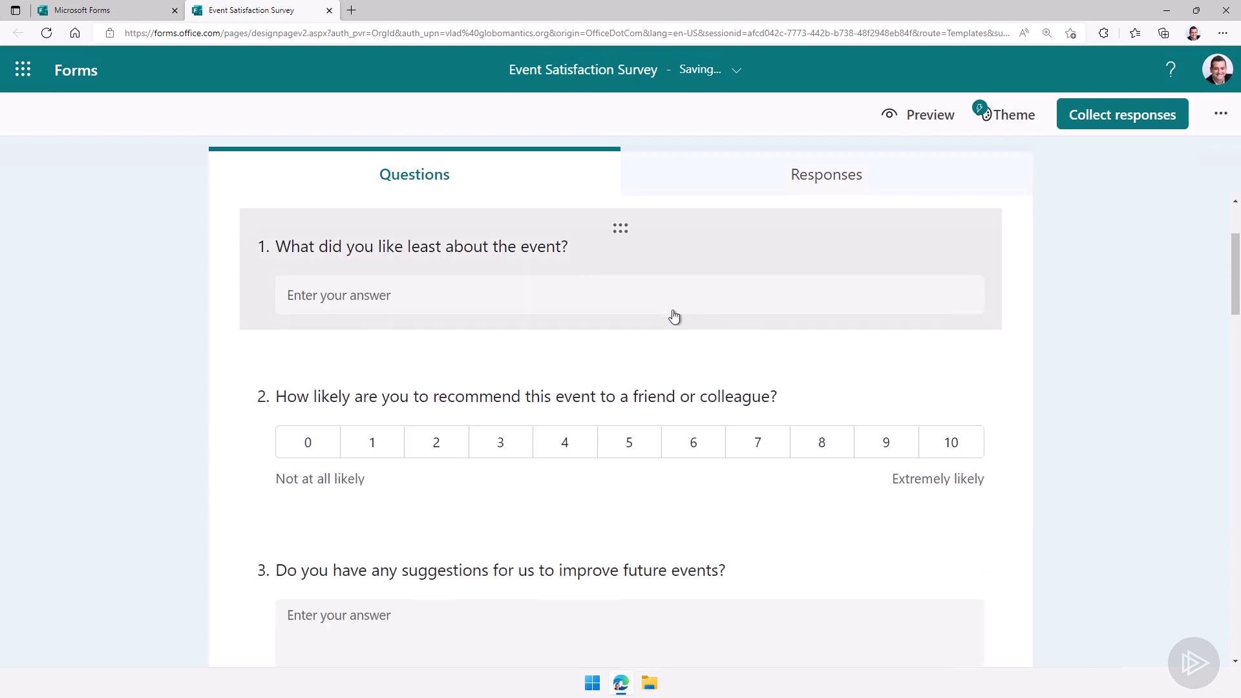
scroll(636, 336, "down", 20)
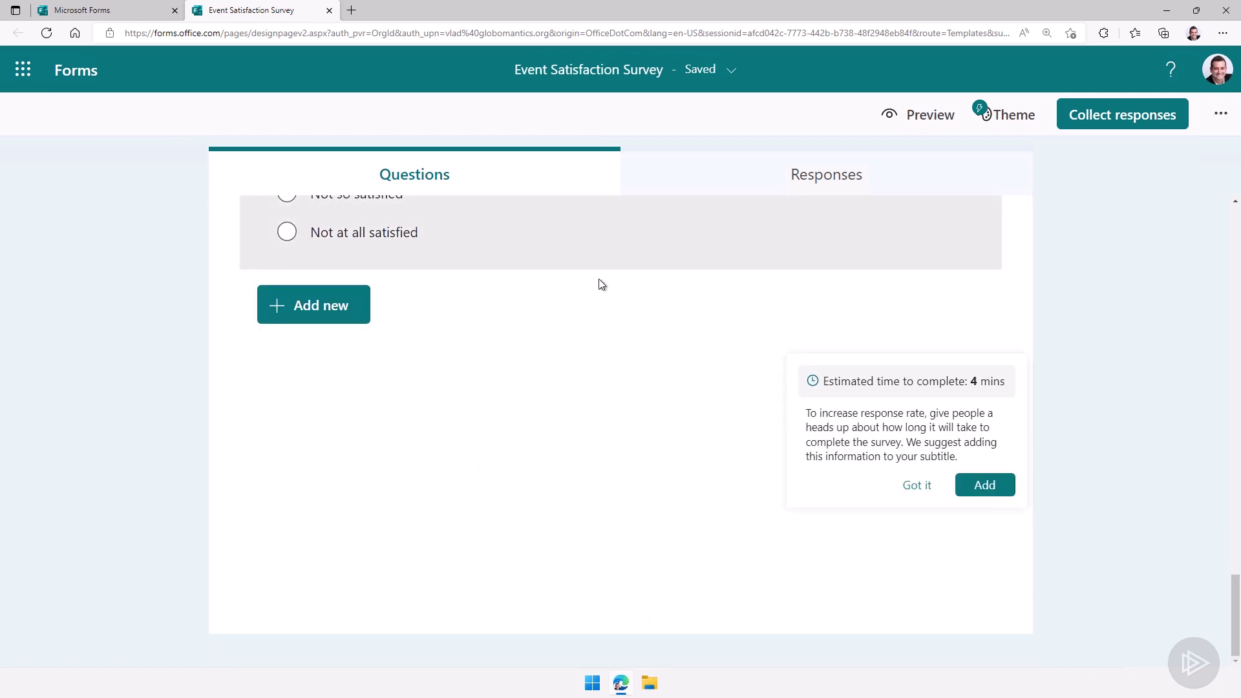
scroll(507, 354, "up", 5)
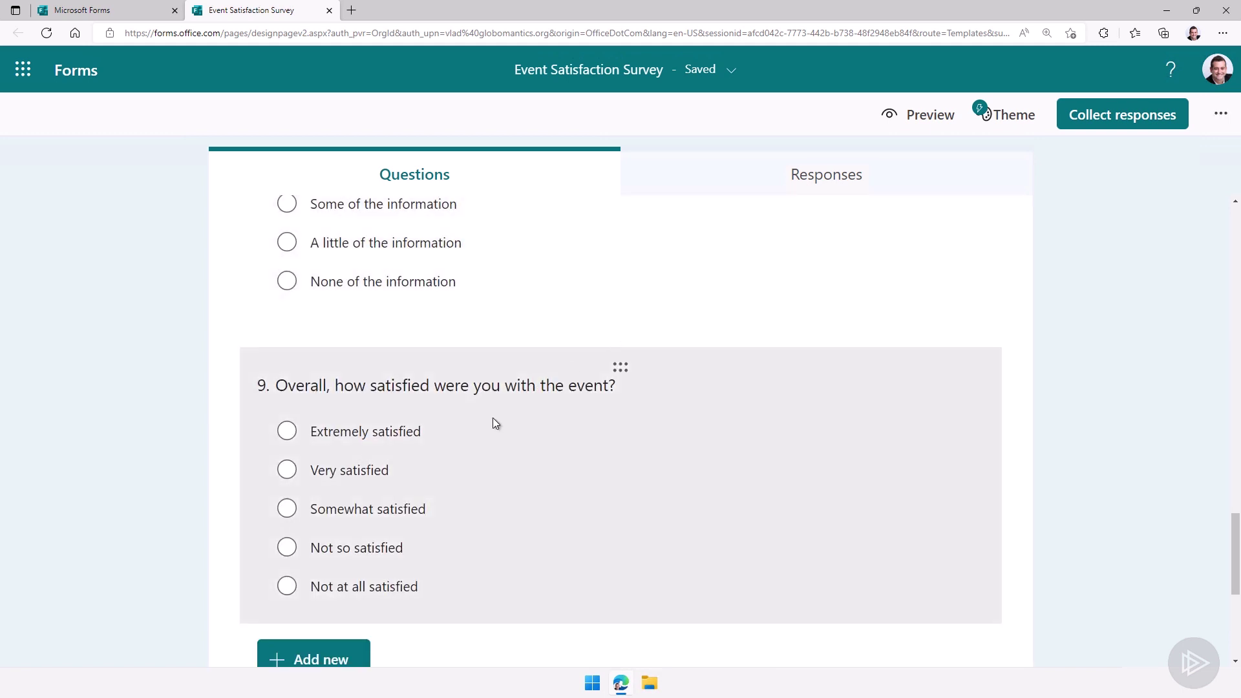
scroll(495, 423, "down", 2)
left_click(309, 517)
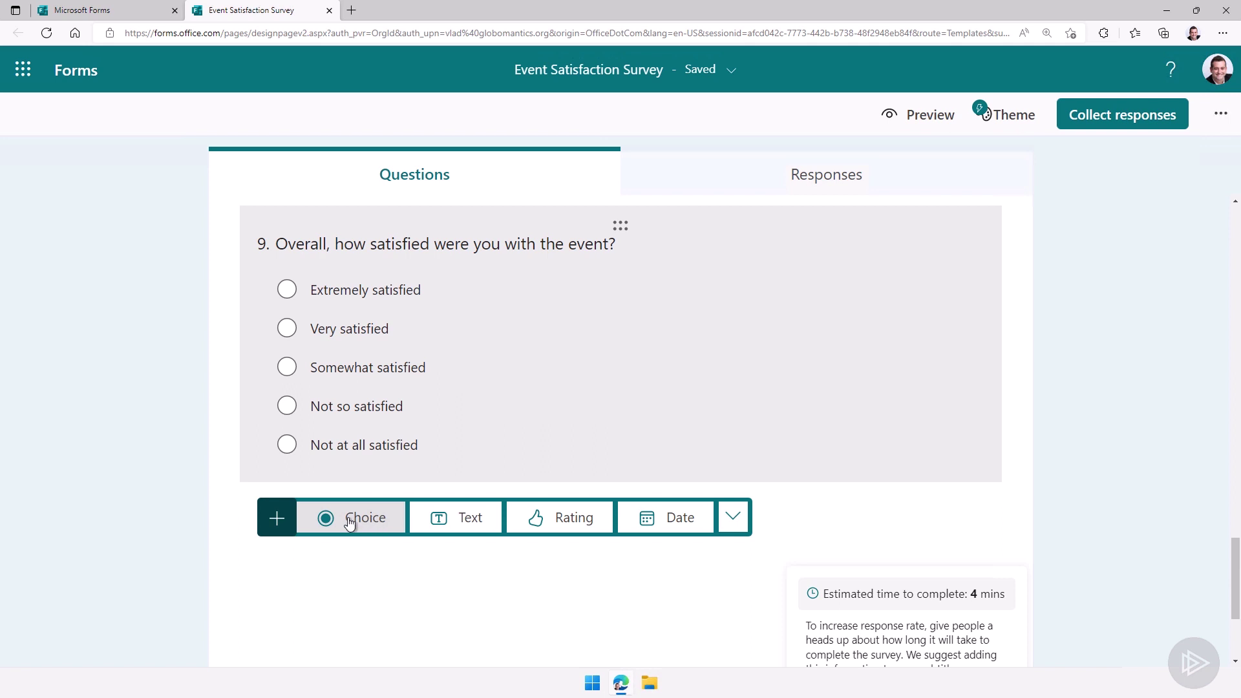
left_click(459, 517)
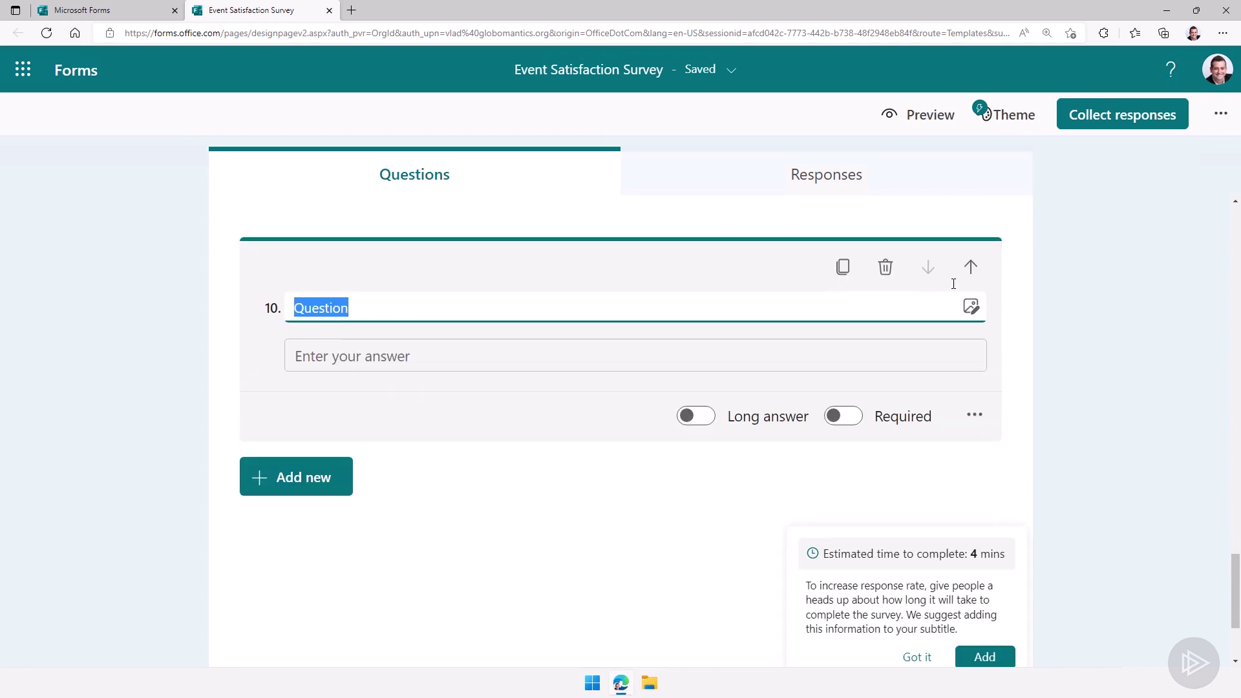
left_click(700, 417)
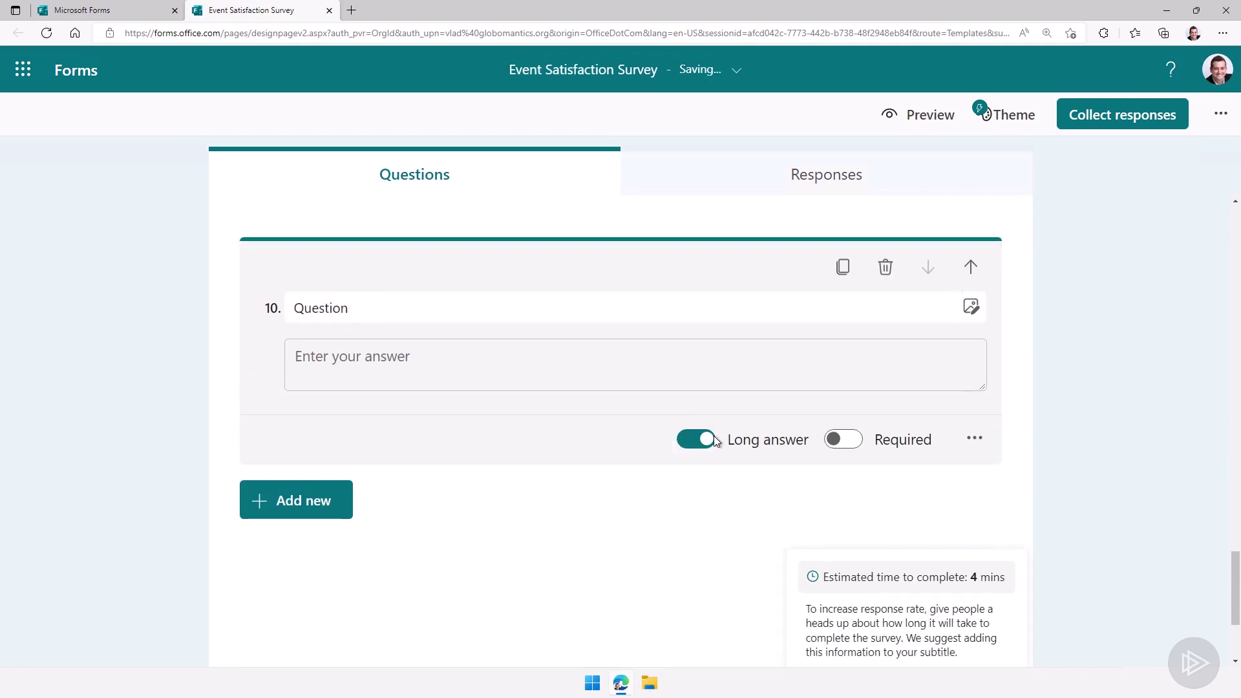
left_click(708, 440)
left_click(842, 418)
left_click(843, 417)
left_click(885, 267)
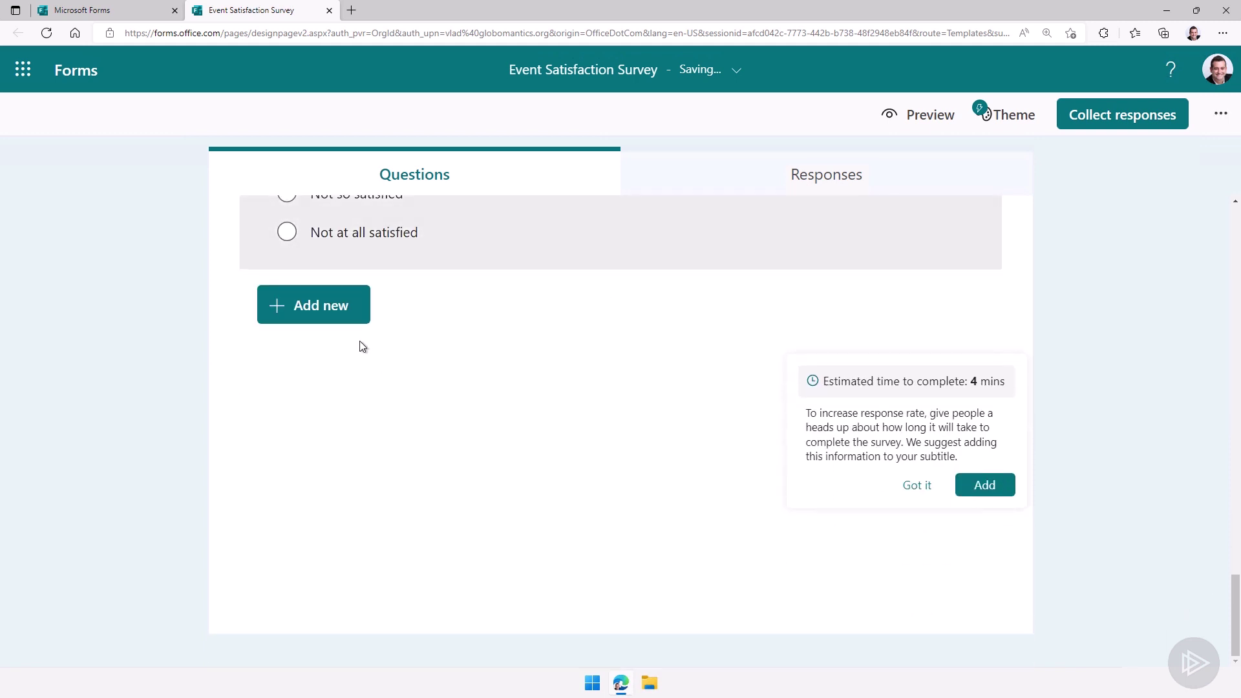
- Add a trial rating question 10 and set it to 8 levels
left_click(354, 316)
left_click(562, 308)
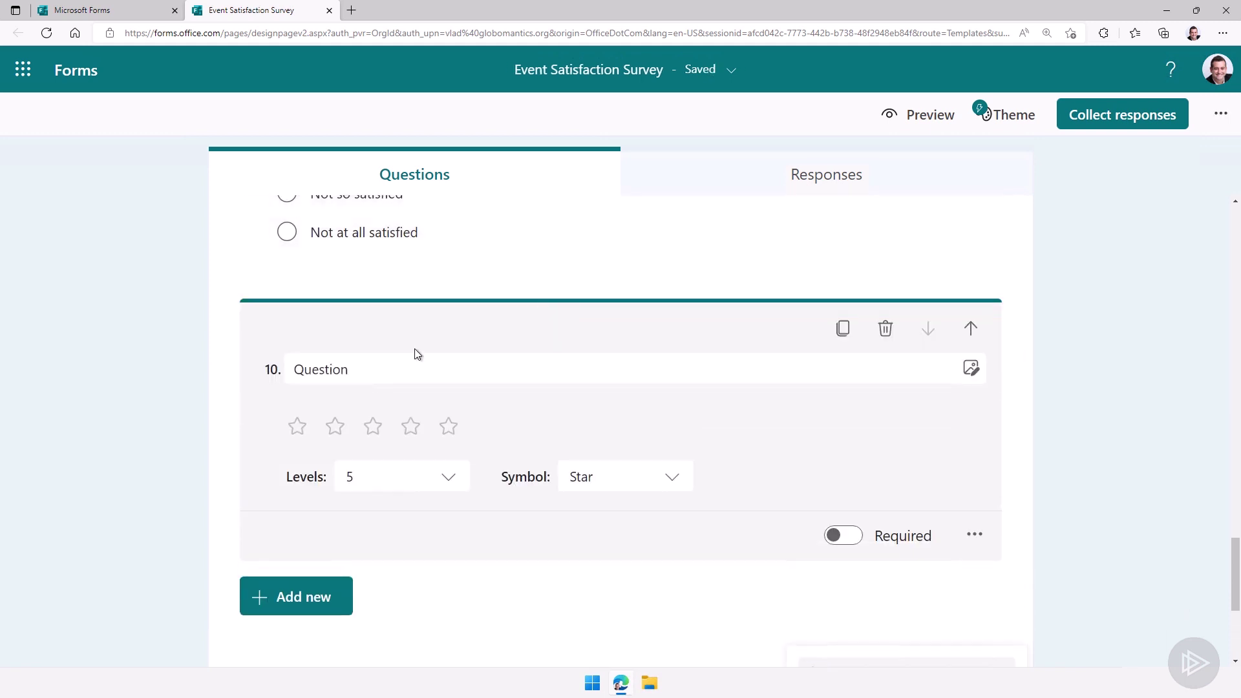
left_click(432, 380)
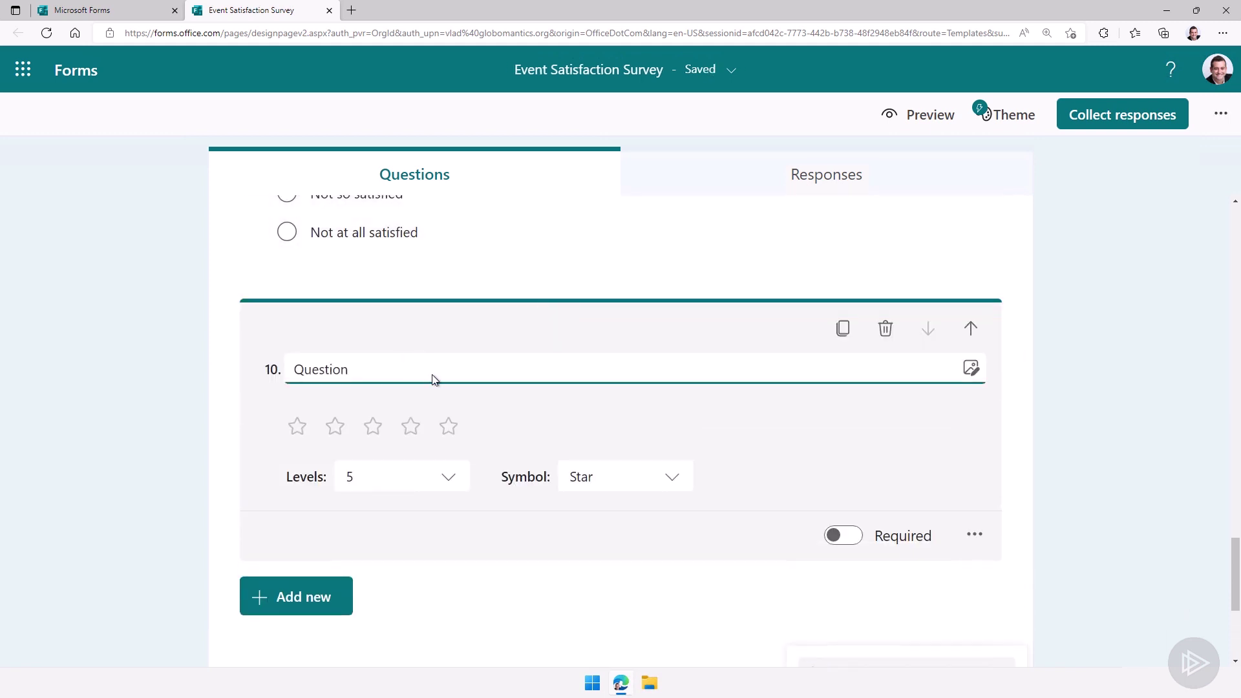
double_click(359, 365)
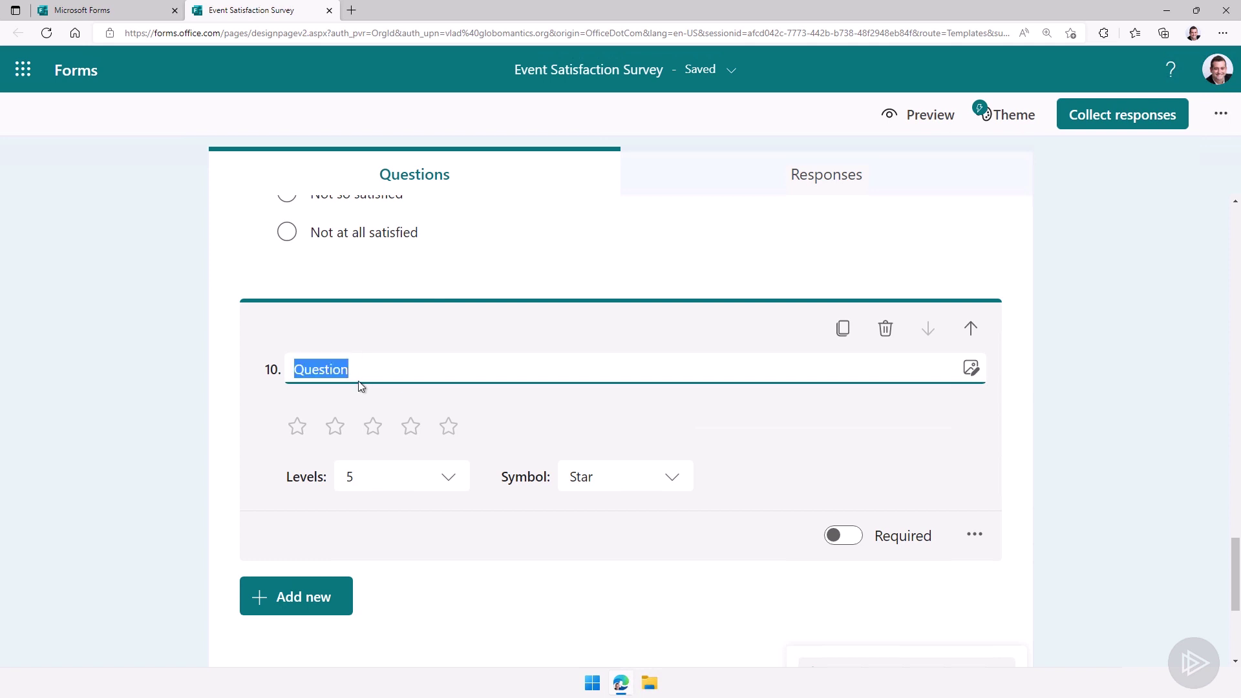
left_click(435, 489)
scroll(411, 594, "down", 2)
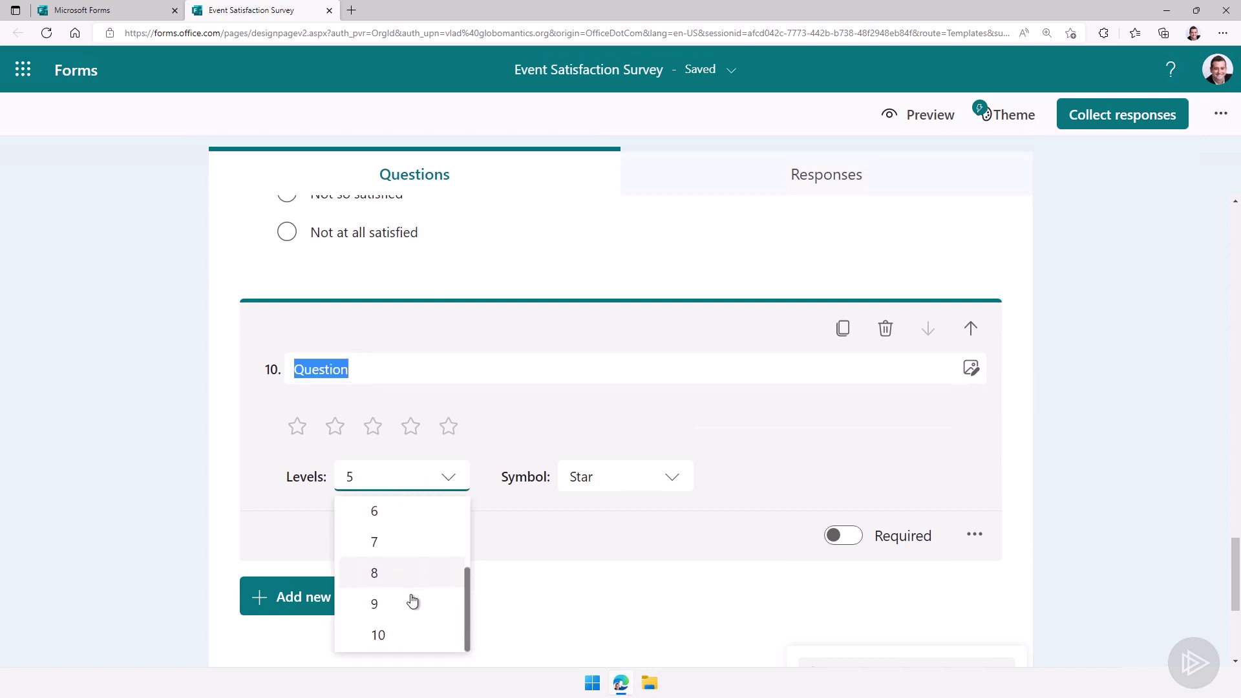
left_click(401, 635)
left_click(436, 478)
left_click(420, 573)
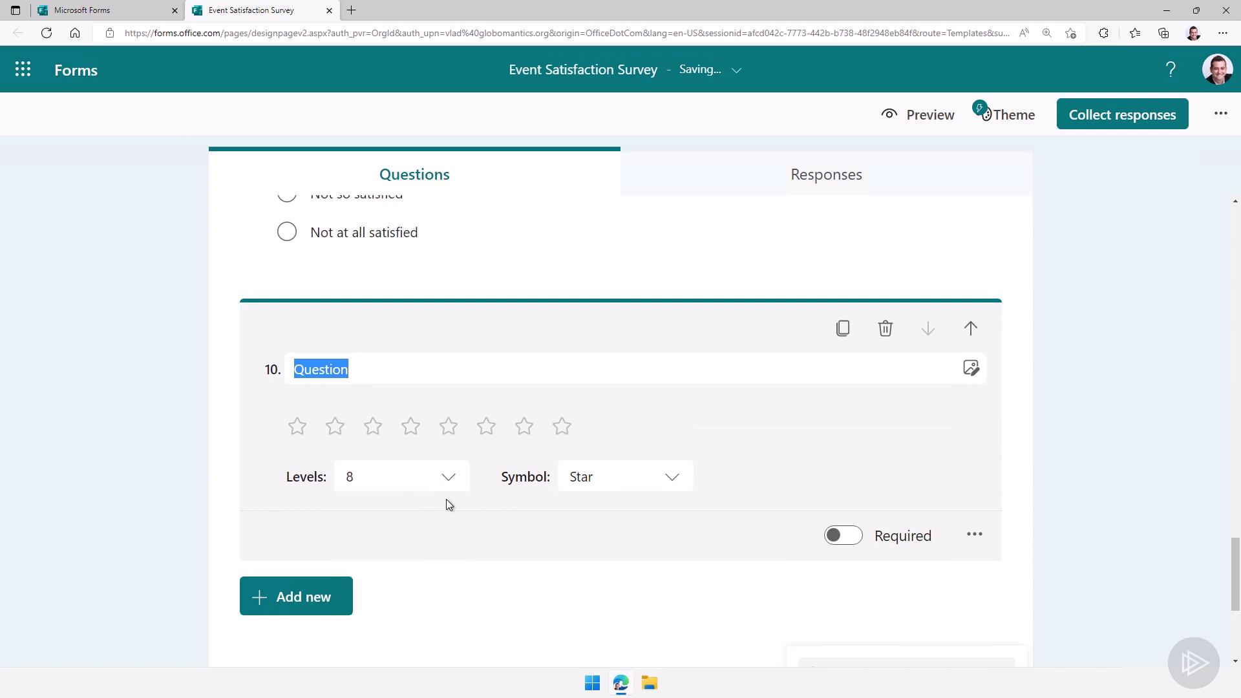
- Try thumbs-up, smile and heart symbols, then delete trial question 10
left_click(594, 476)
left_click(603, 579)
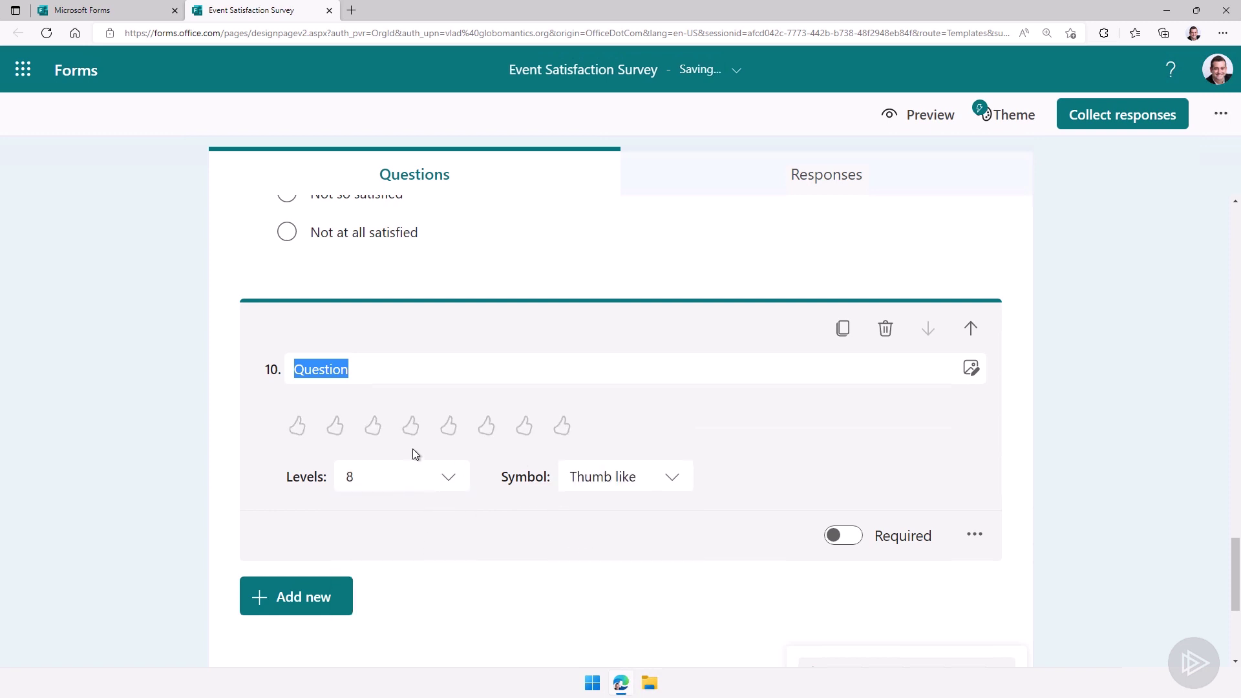
left_click(620, 477)
left_click(619, 607)
left_click(622, 481)
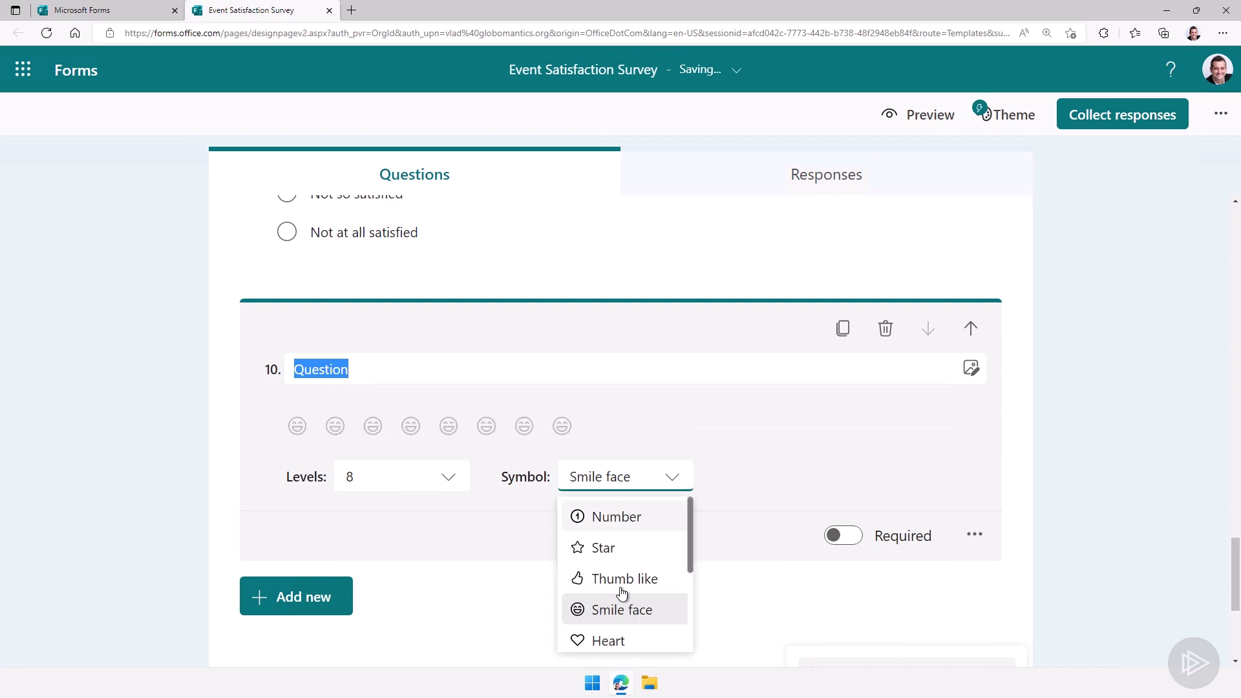
left_click(583, 639)
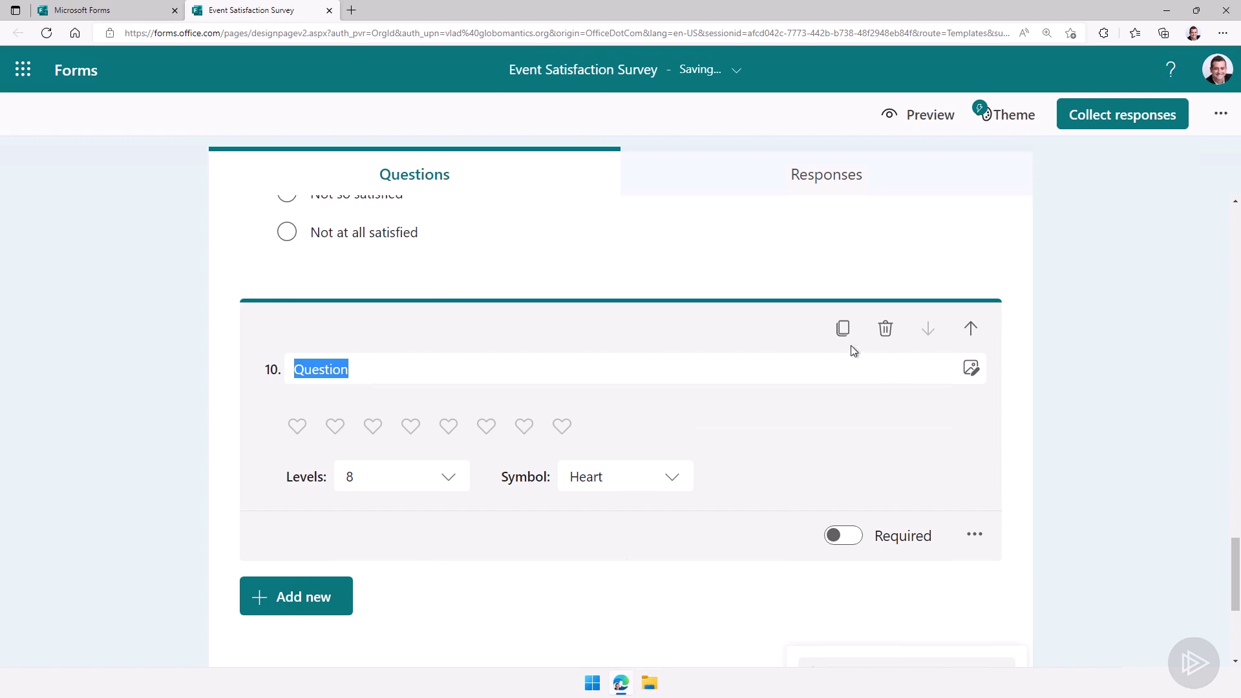
left_click(884, 330)
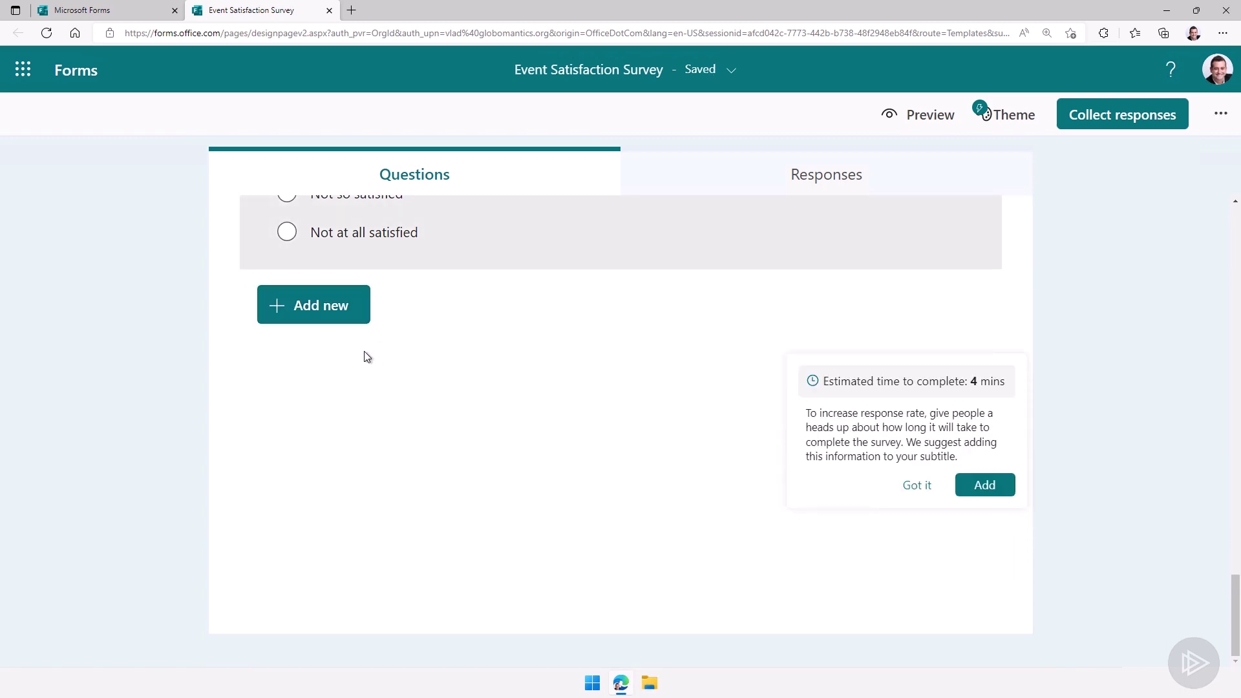
- Add ranking question 10 with pasted wording about the event's favorite part
scroll(379, 372, "up", 15)
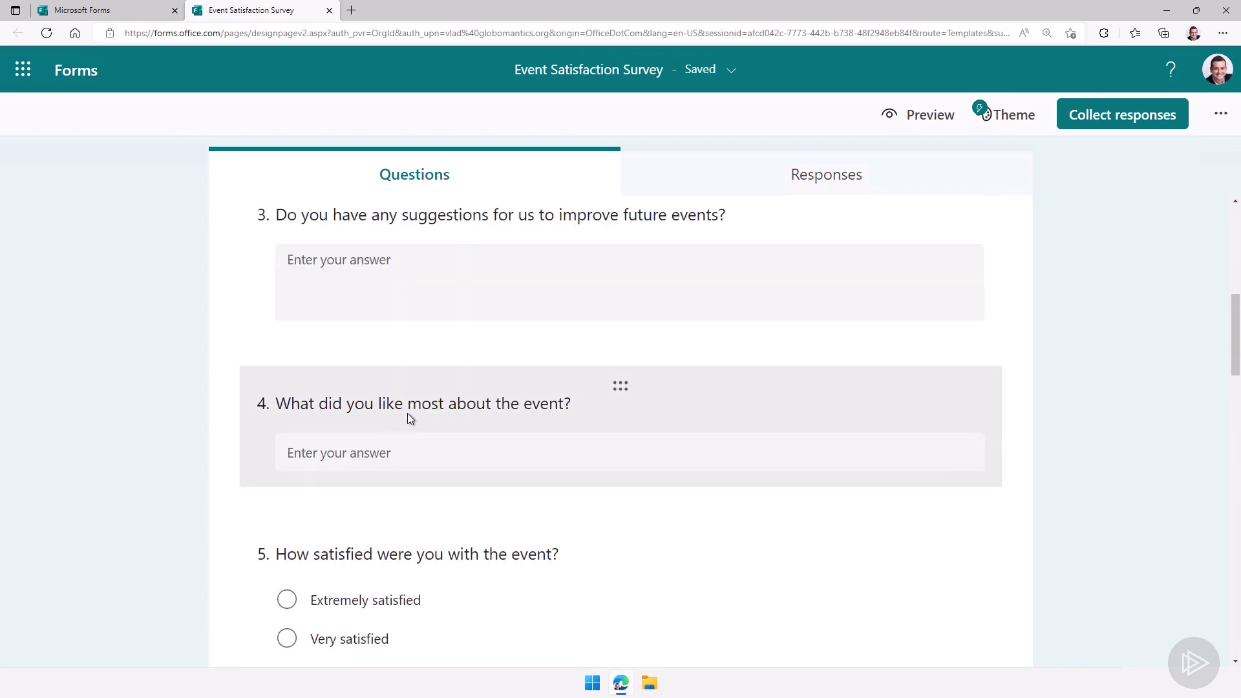
scroll(407, 414, "up", 8)
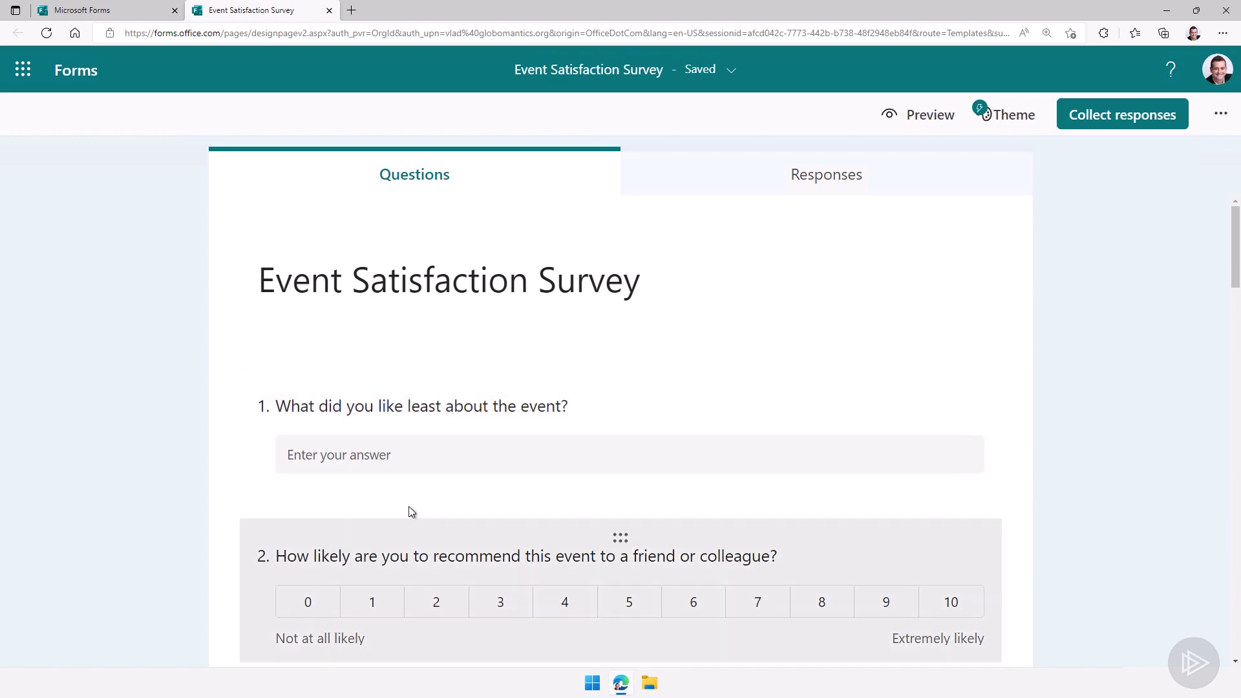
scroll(420, 517, "down", 20)
left_click(323, 309)
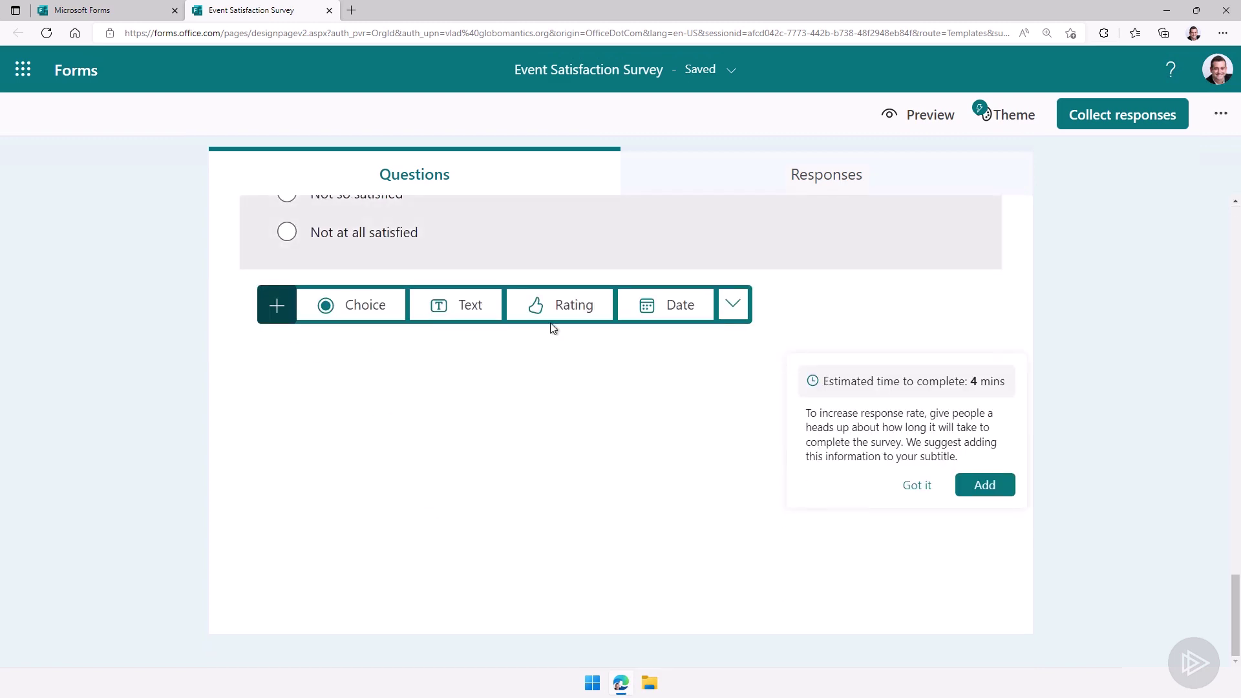
left_click(736, 307)
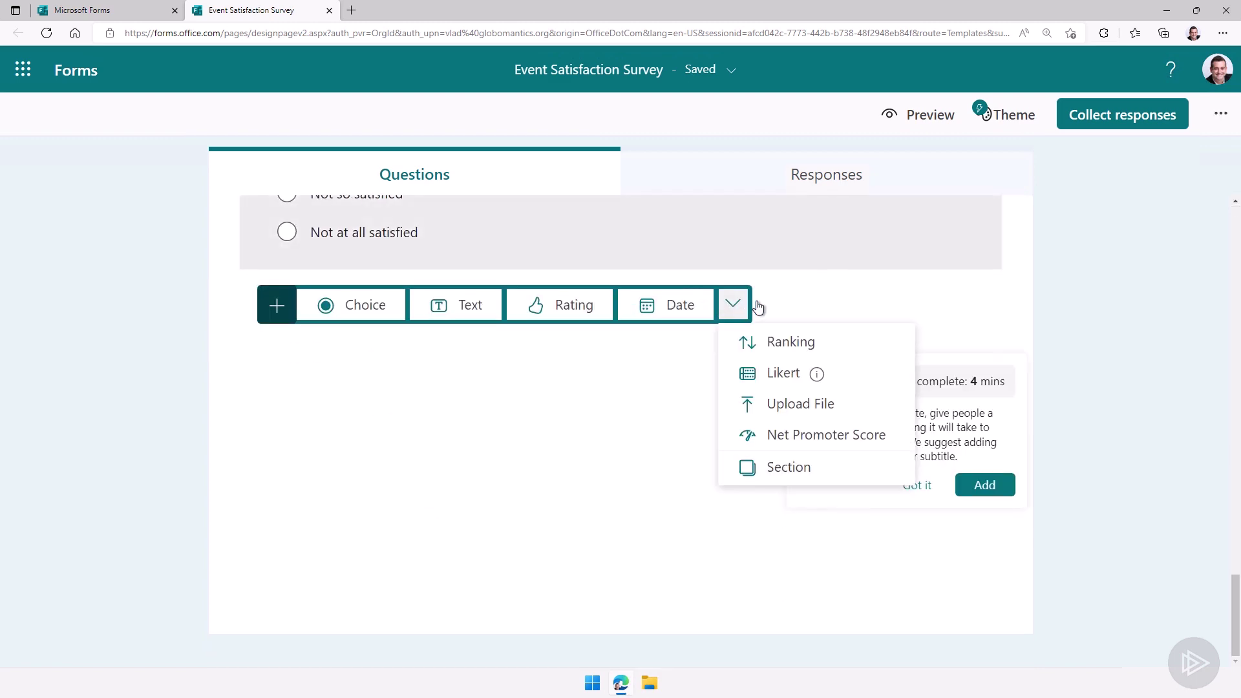
left_click(789, 342)
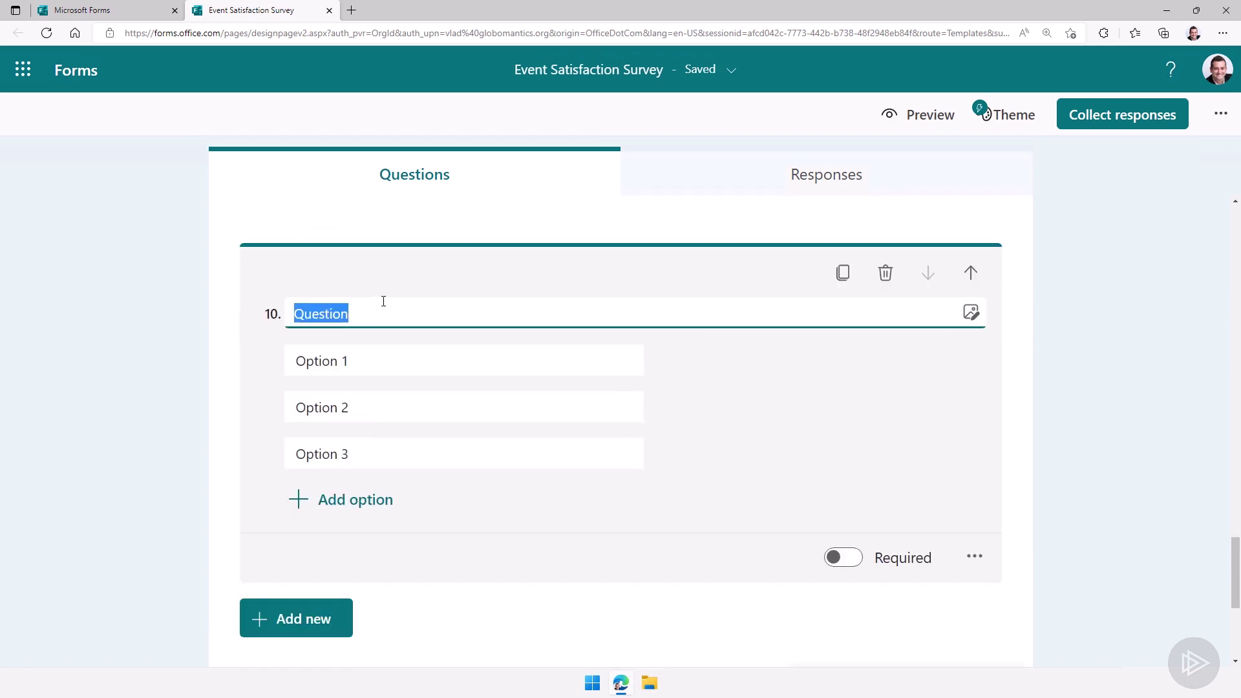
type("What was your most favorite part of the event?")
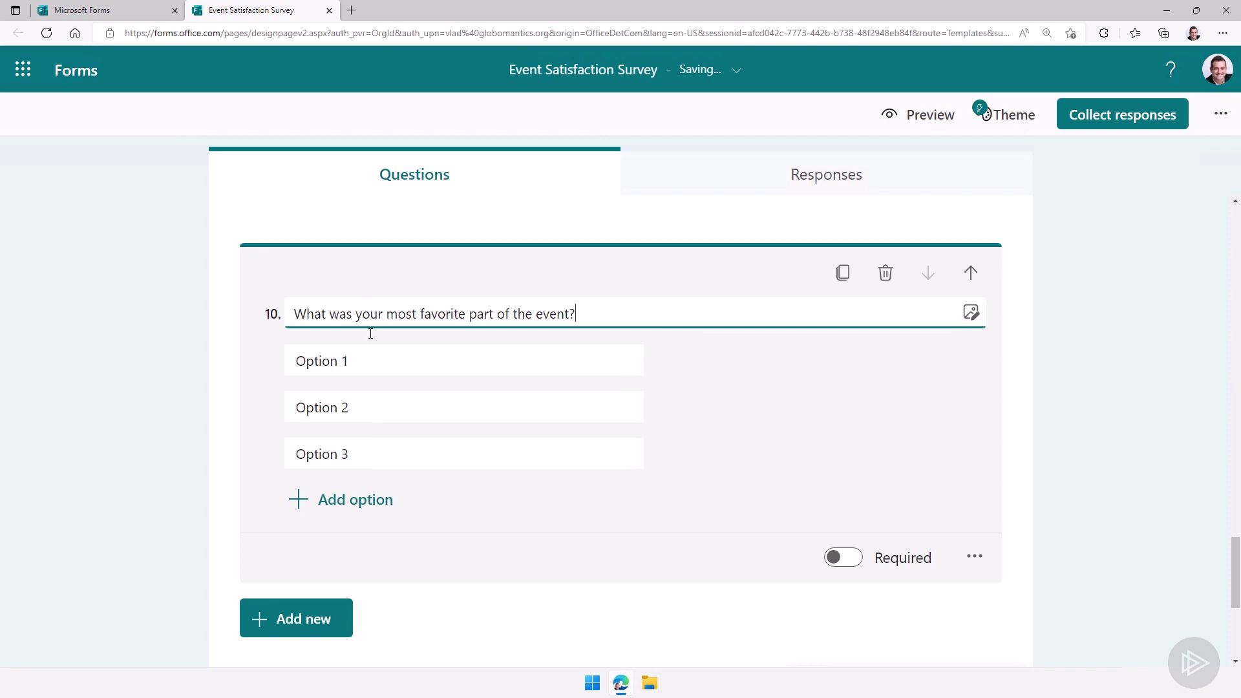
- Set the ranking options to The food, The speakers and The location
left_click(373, 357)
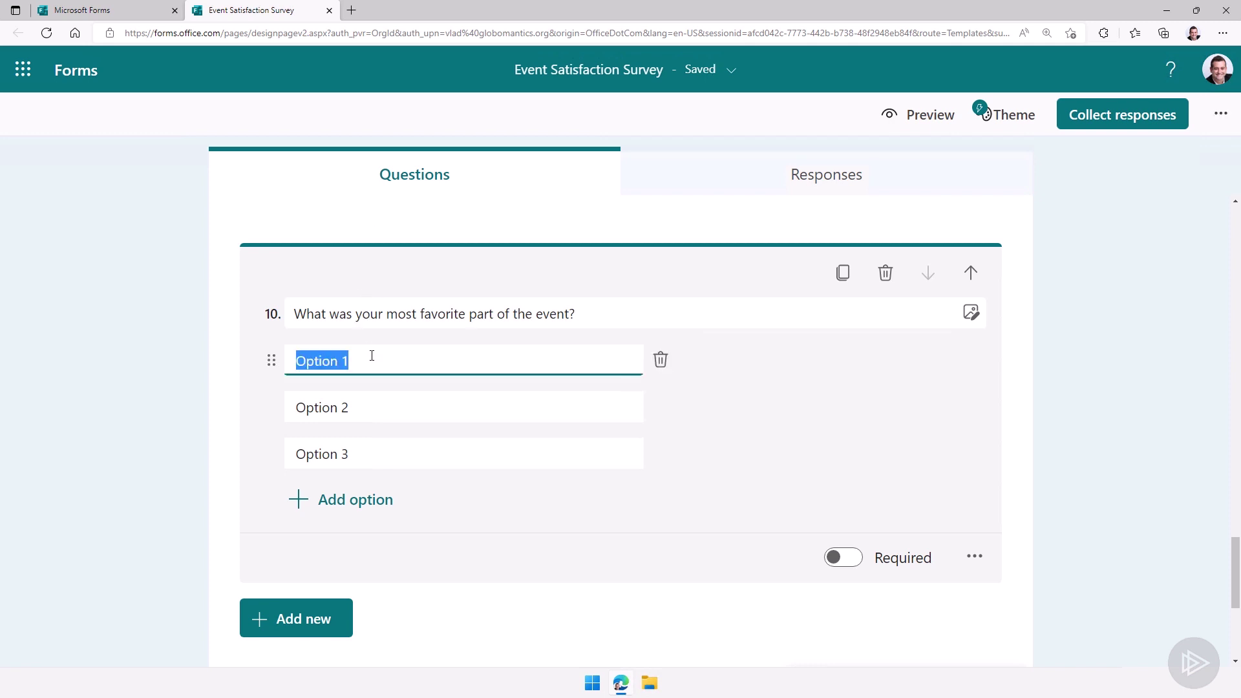
type("The food")
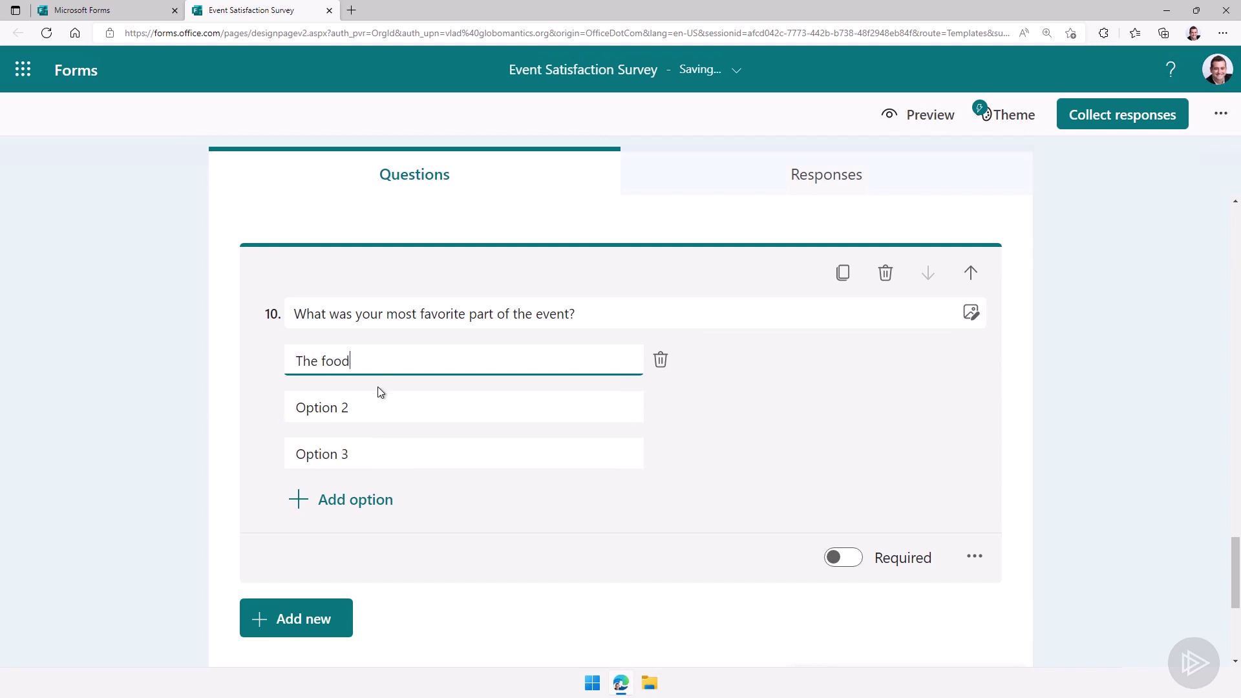
left_click(371, 395)
type("The speakers")
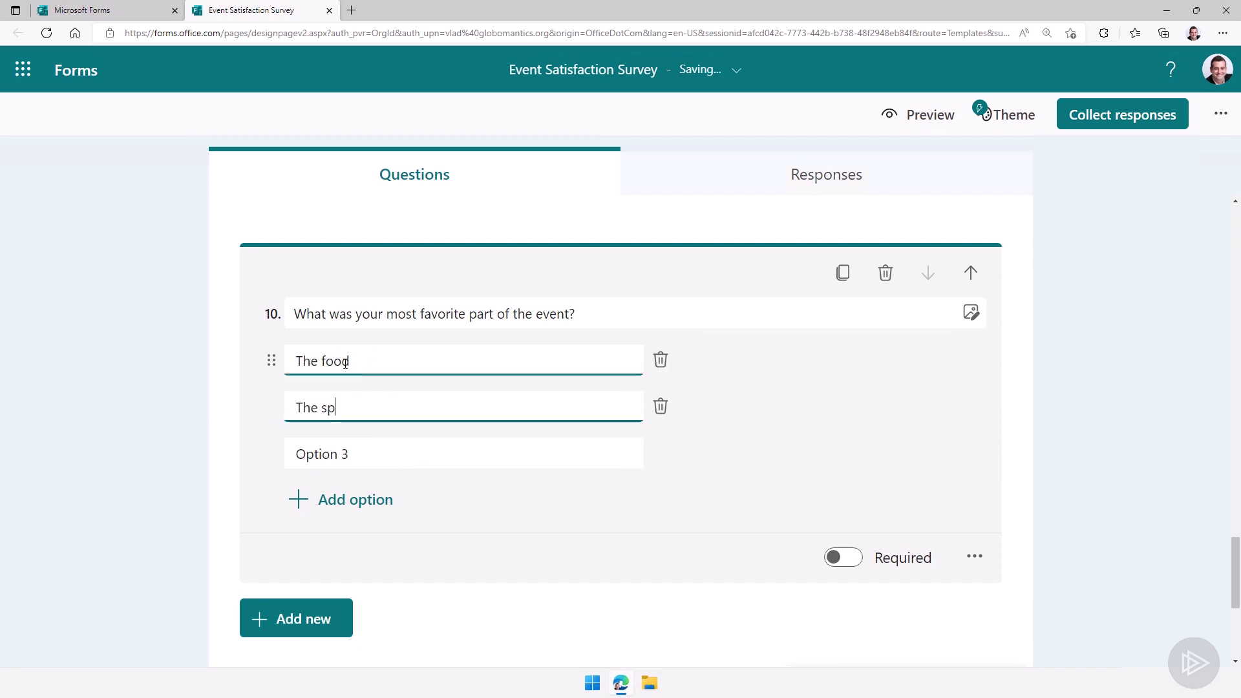
left_click(377, 454)
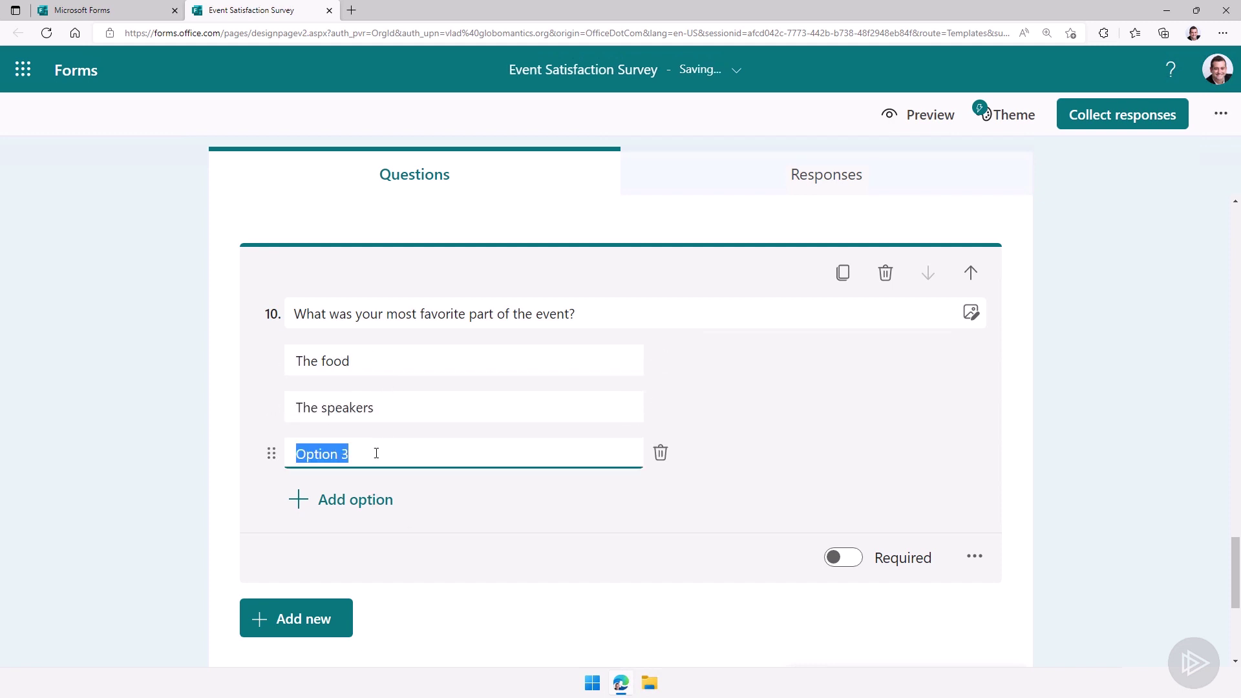
type("The location")
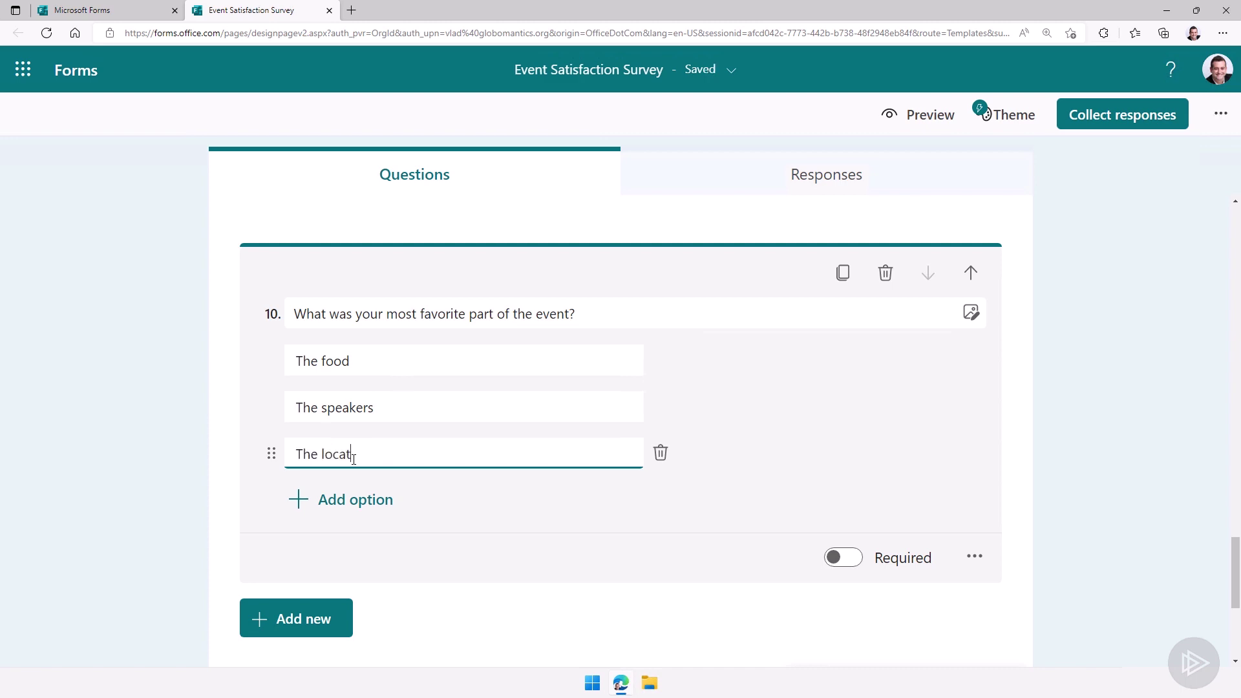
left_click(125, 411)
left_click(902, 130)
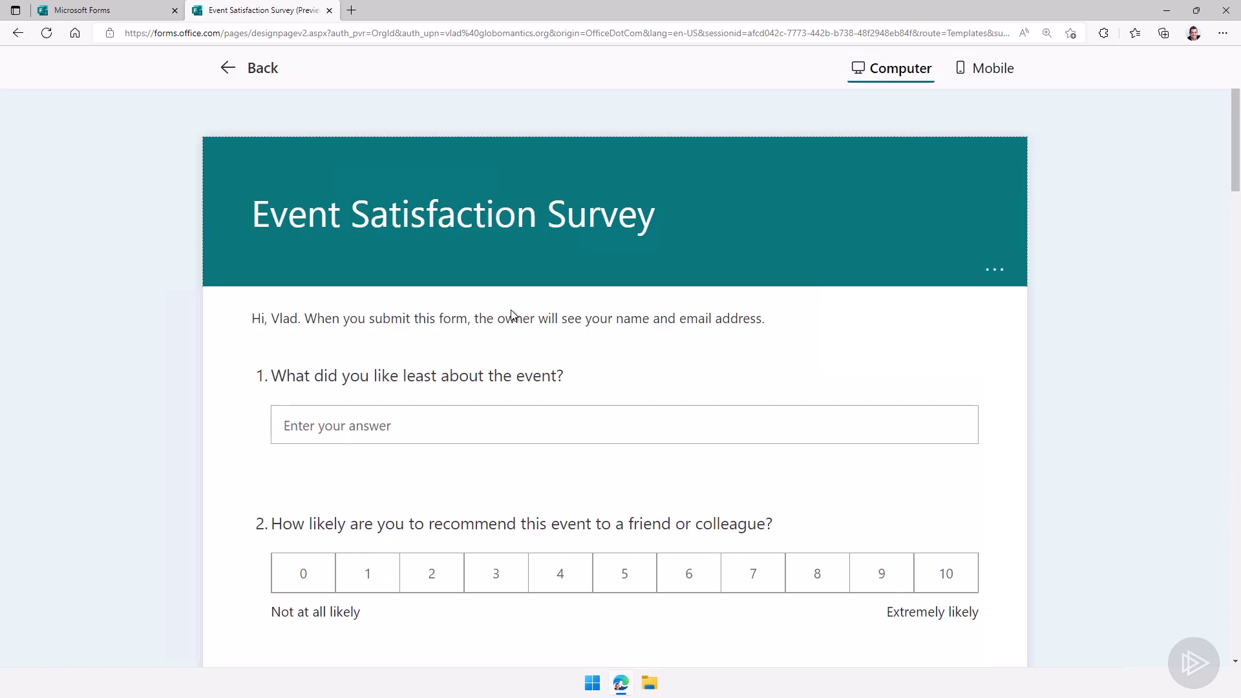
scroll(509, 341, "down", 20)
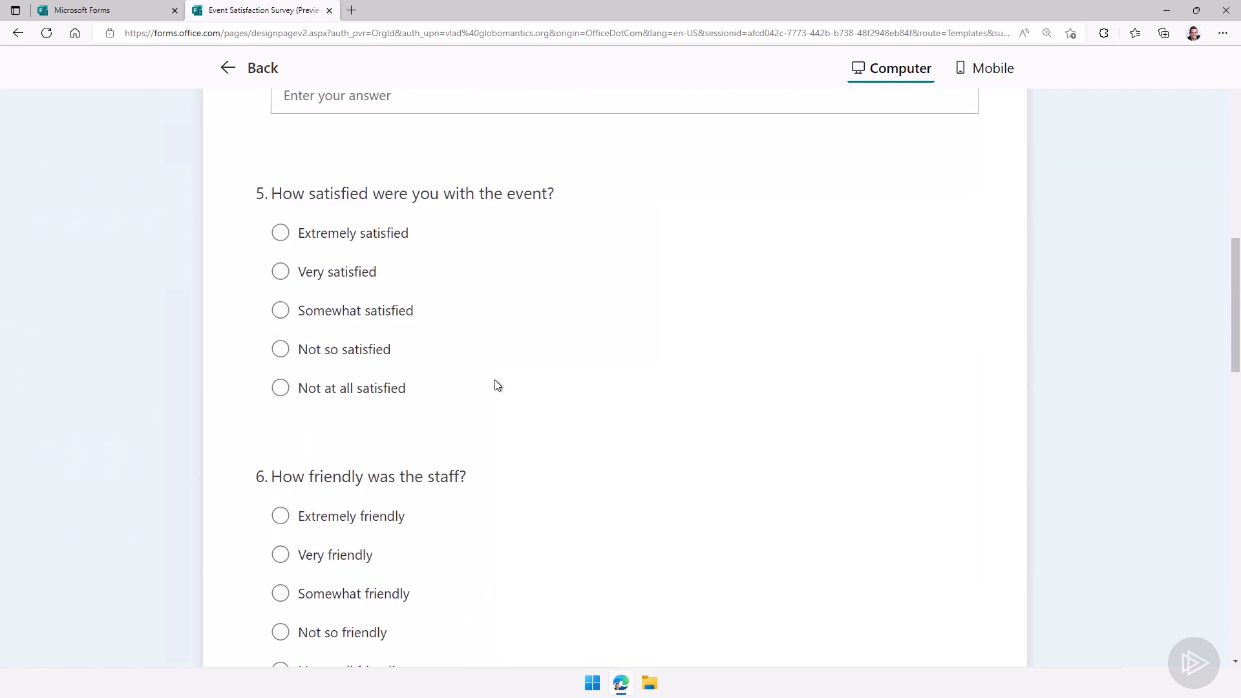
scroll(500, 374, "down", 5)
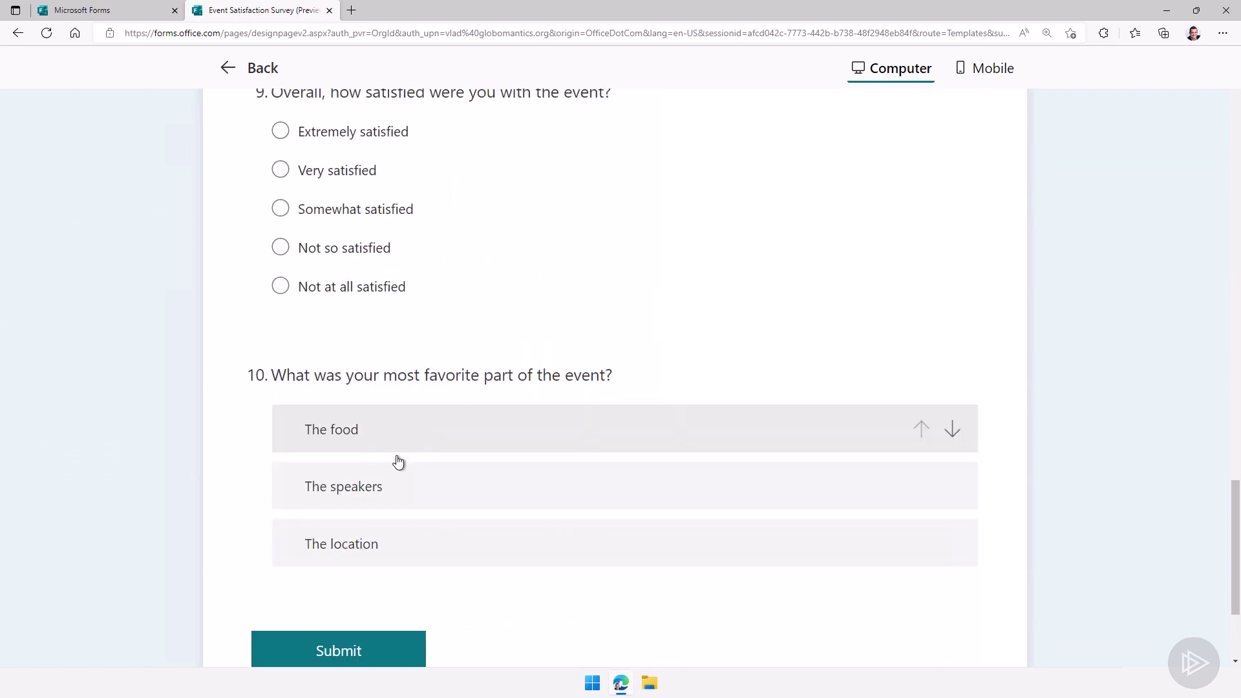
left_click_drag(359, 484, 378, 427)
left_click_drag(352, 539, 333, 491)
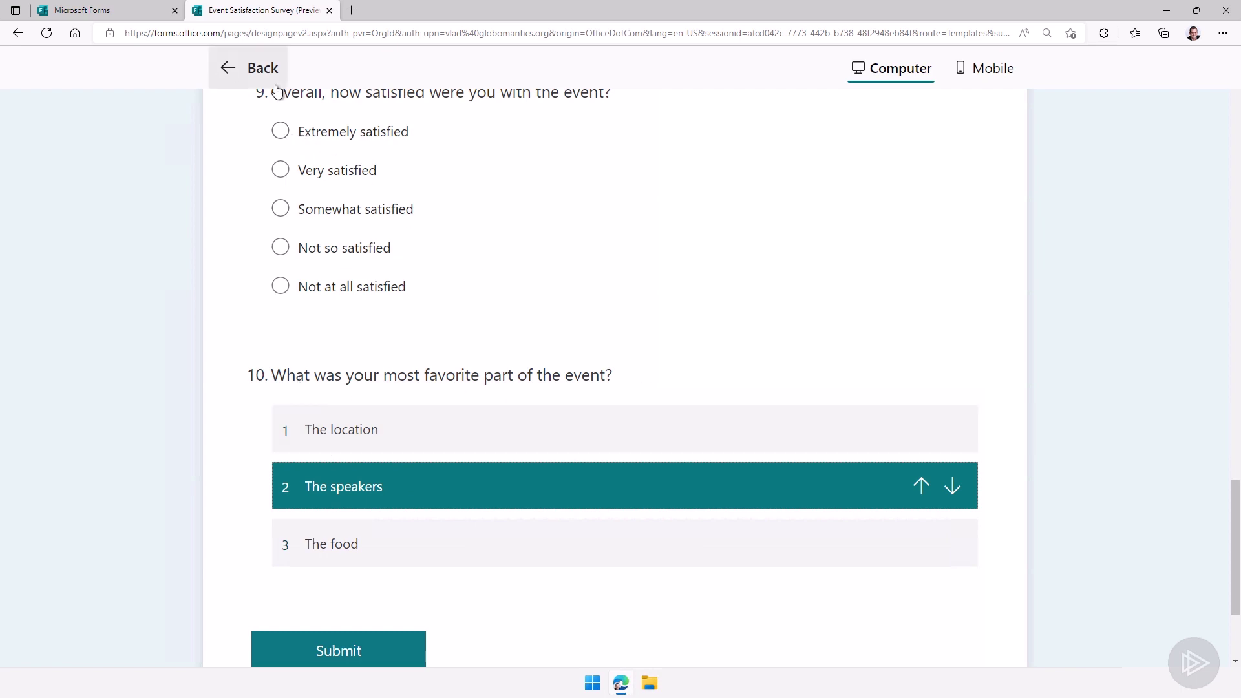
left_click(979, 76)
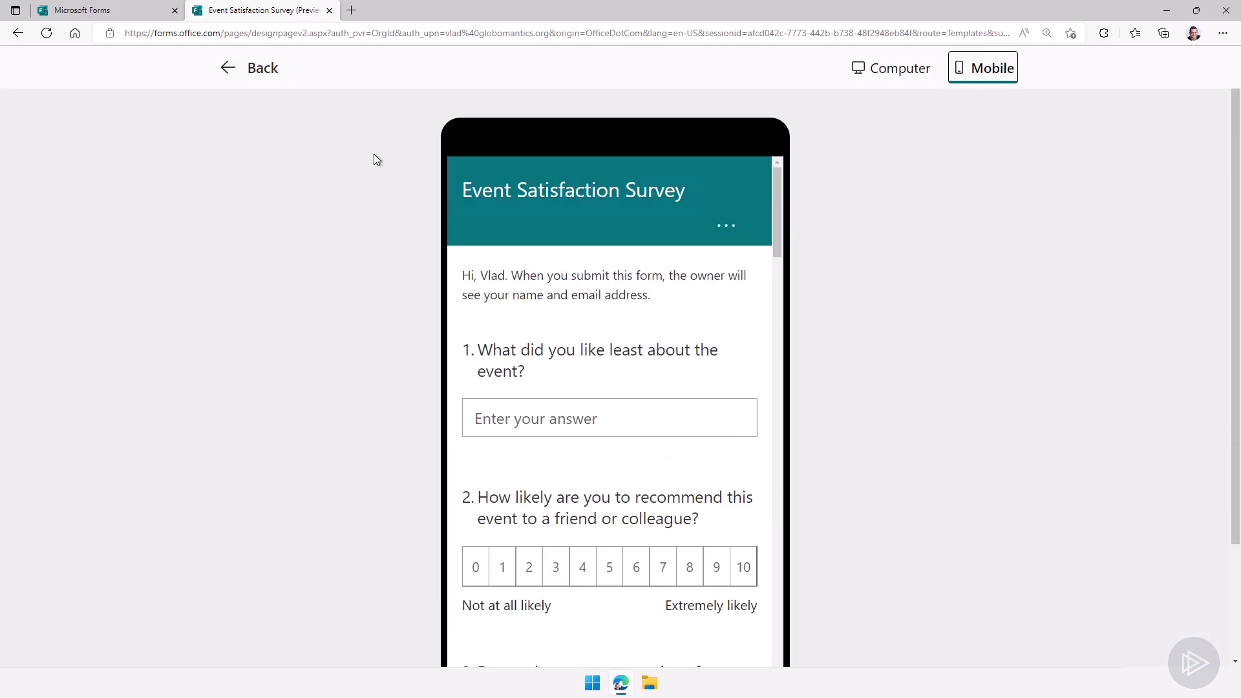
left_click(217, 71)
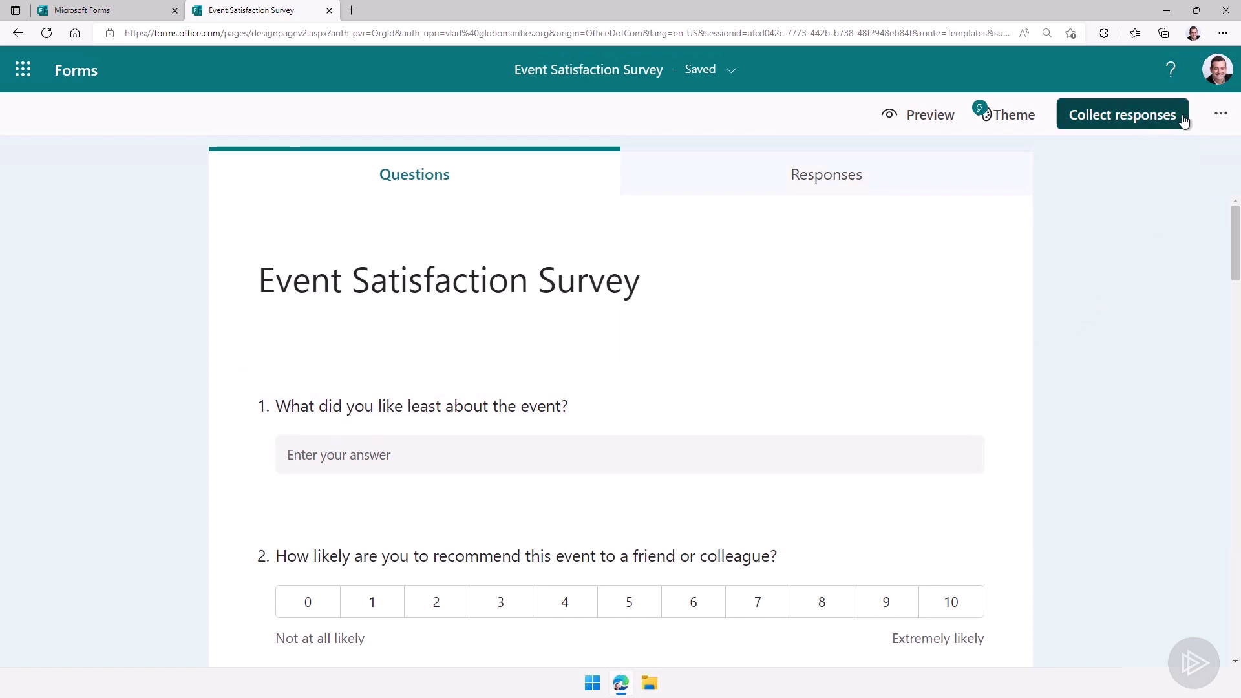
- In the form's Settings, switch responses to 'Anyone can respond'
left_click(1219, 114)
left_click(1071, 193)
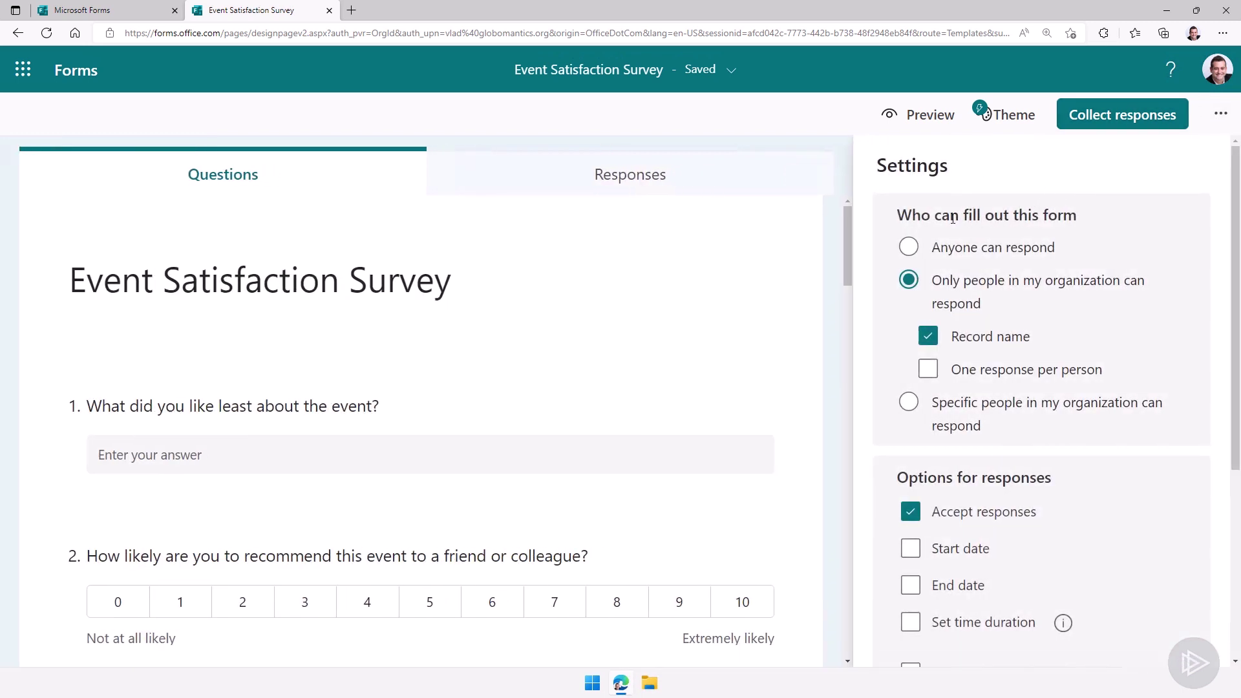
left_click(910, 248)
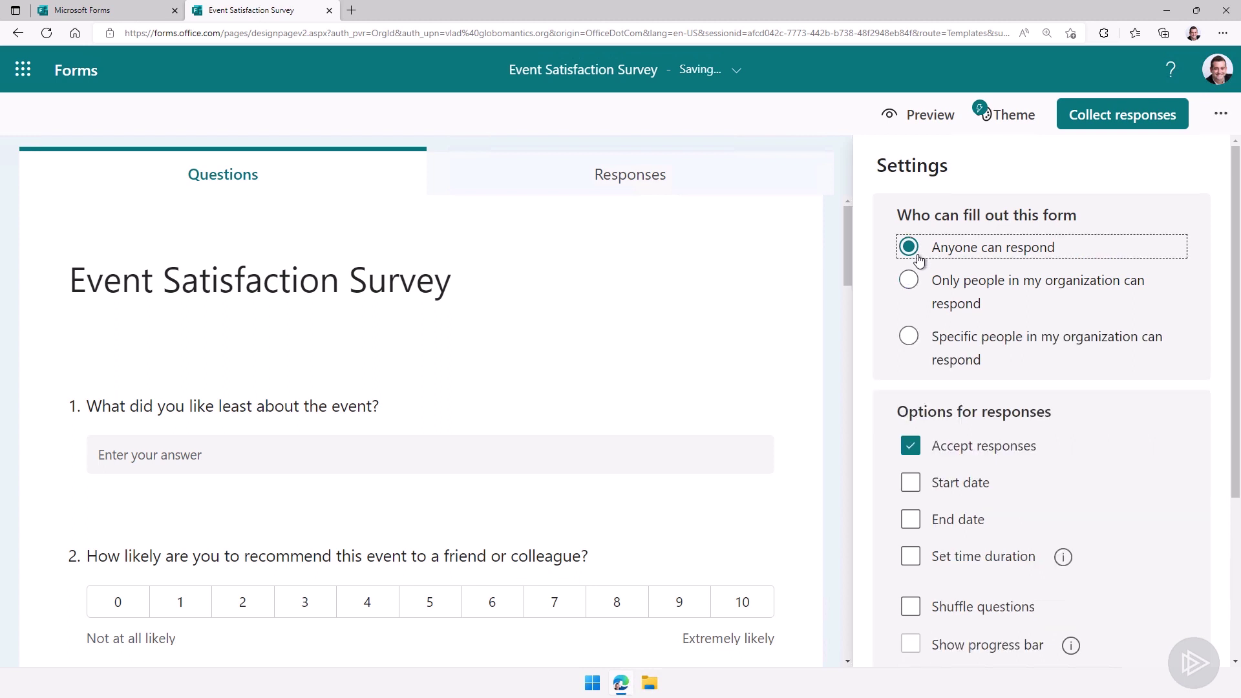
left_click(913, 289)
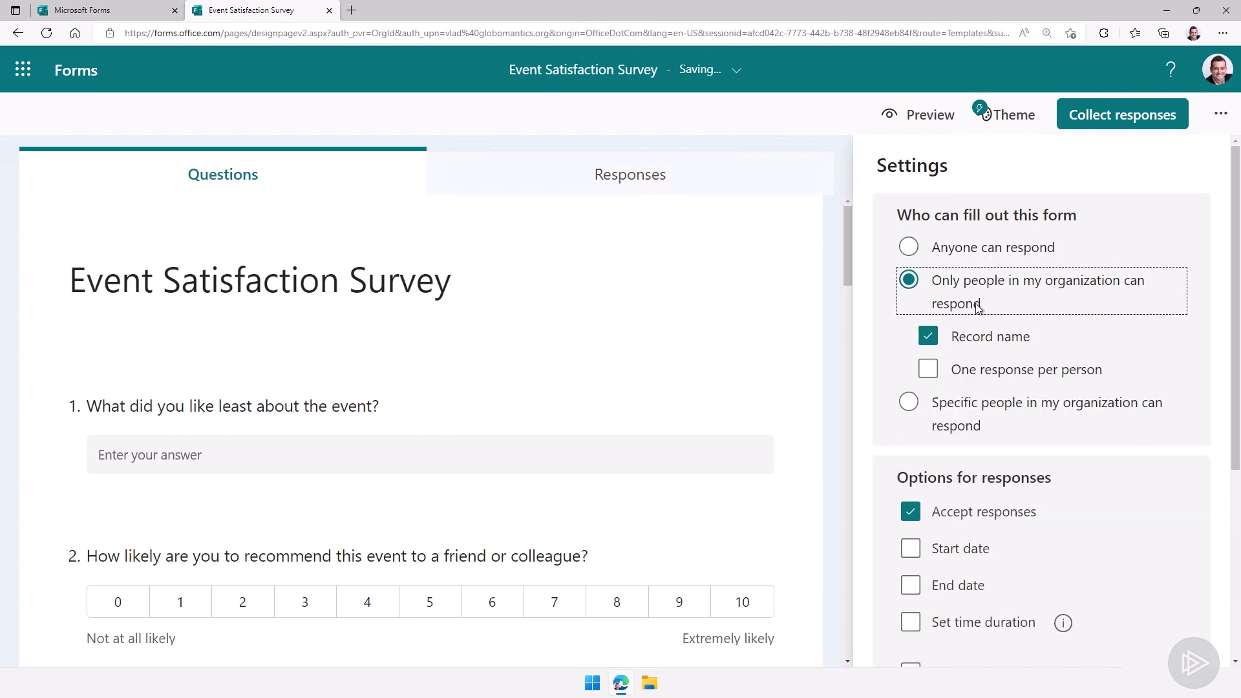
left_click(929, 339)
left_click(929, 340)
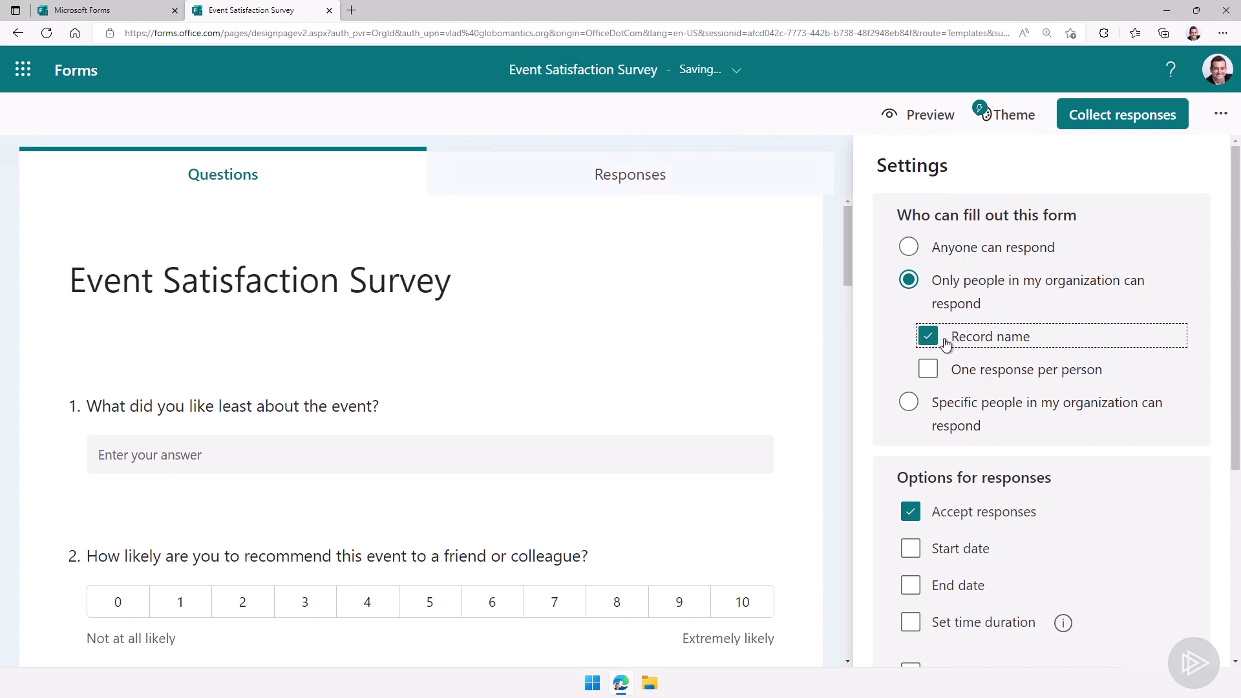
left_click(910, 251)
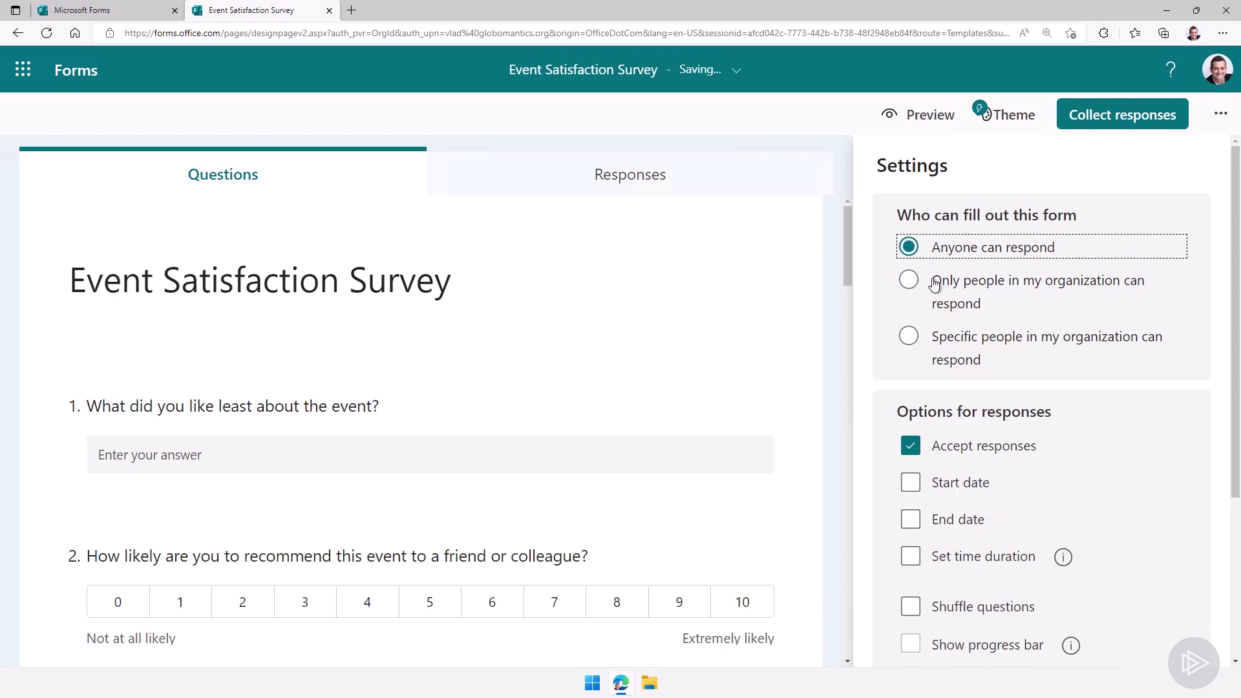
- Leave the response start and end dates unset after briefly enabling them
scroll(973, 263, "down", 4)
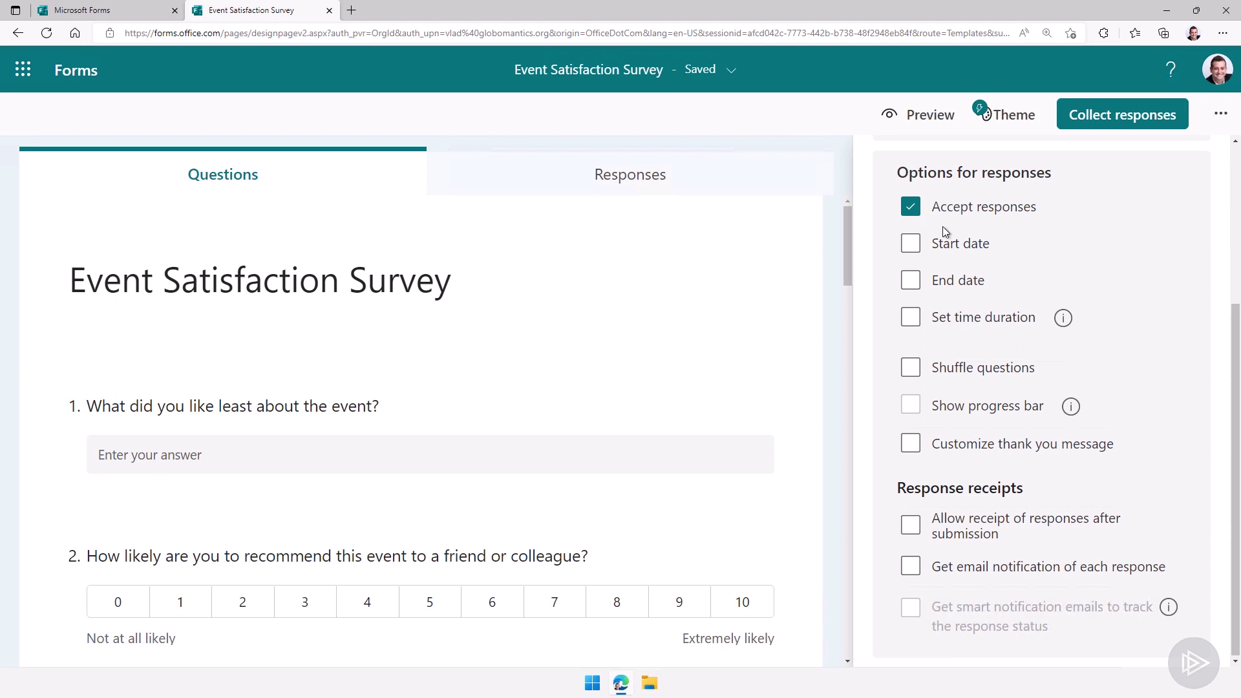
left_click(911, 245)
left_click(911, 330)
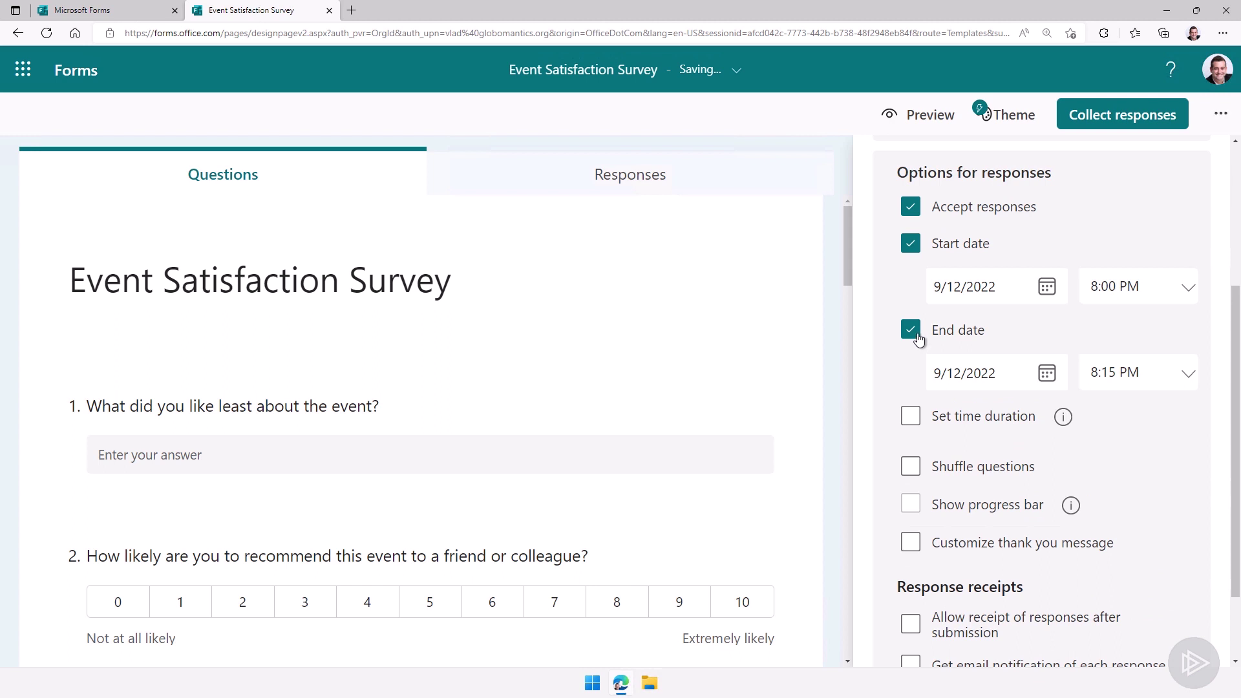
left_click(911, 330)
left_click(911, 243)
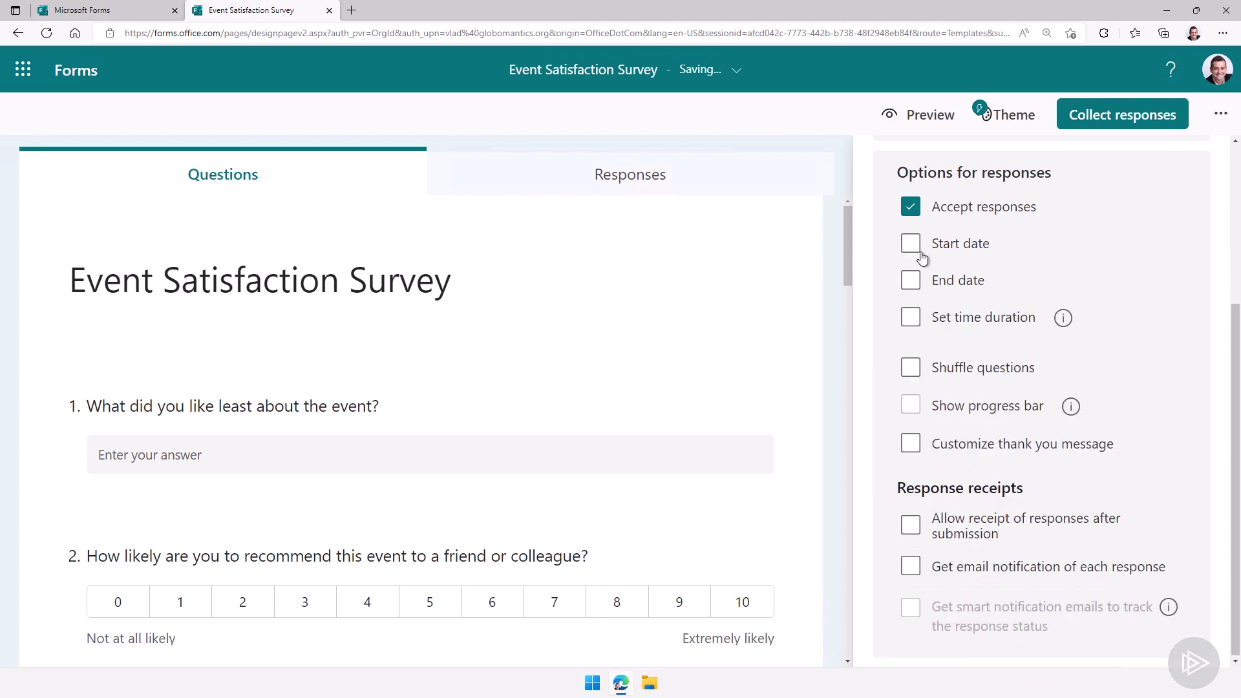
- Try a 30-minute time limit and question shuffling, then turn both off
left_click(912, 318)
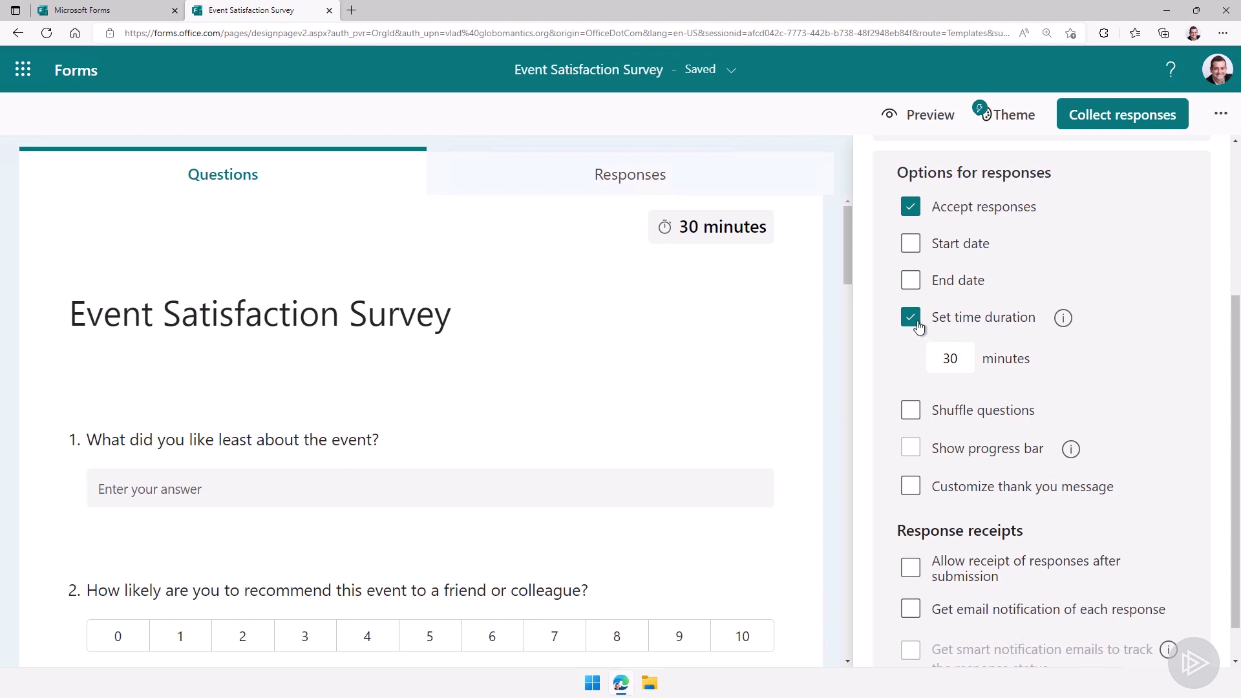
left_click(917, 325)
left_click(917, 370)
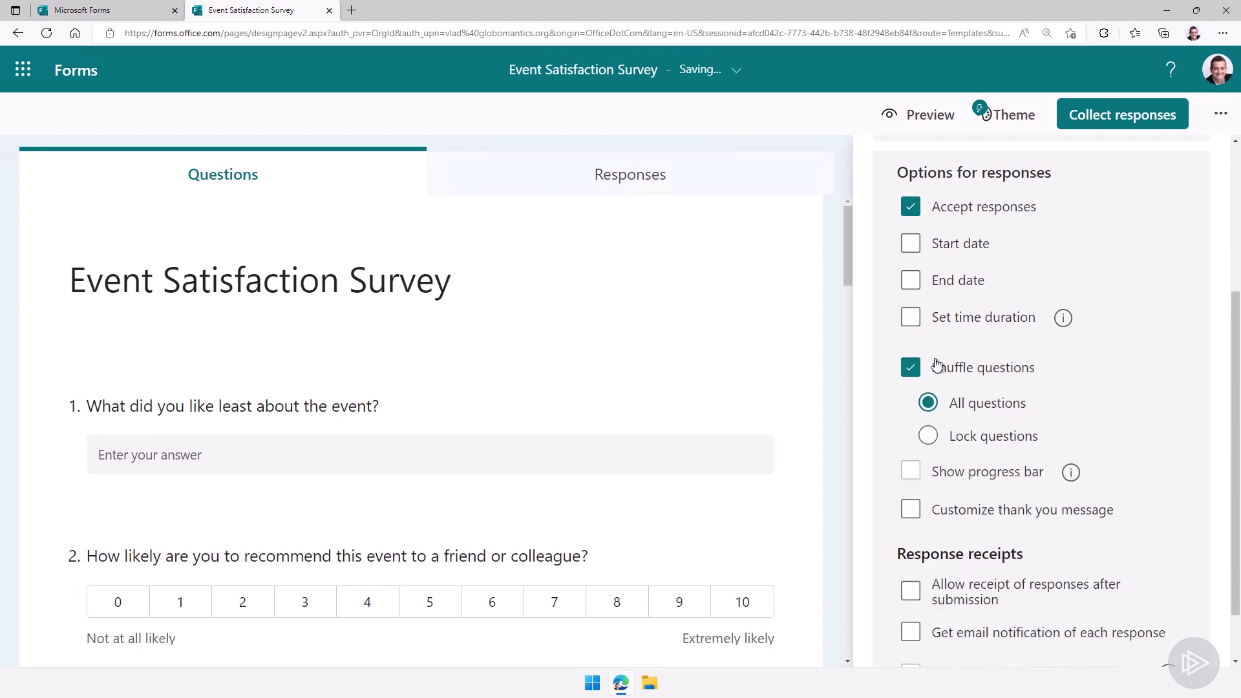
scroll(977, 374, "down", 1)
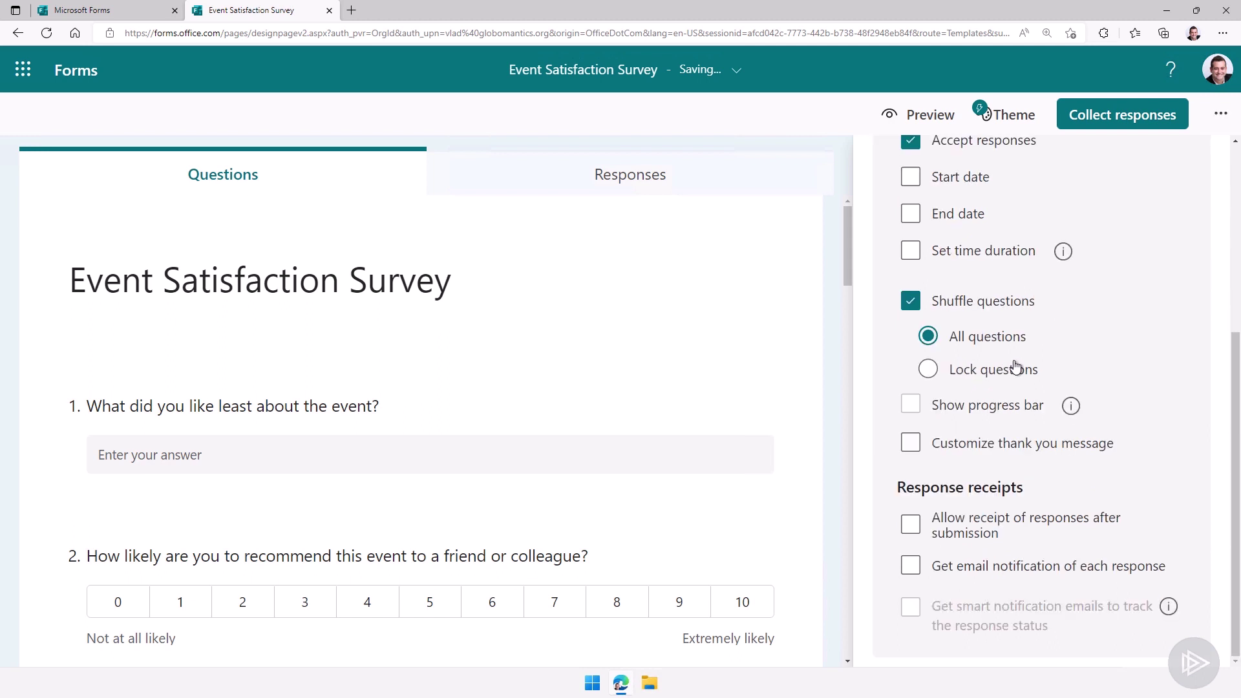
left_click(929, 371)
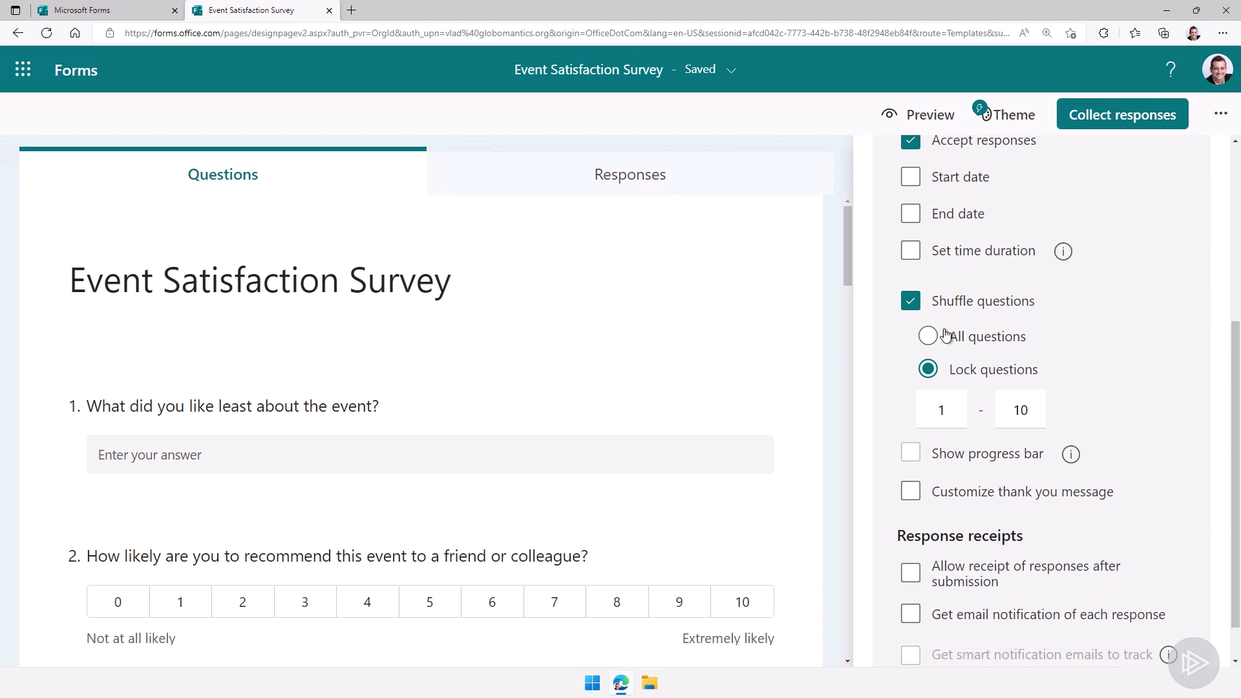
left_click(908, 305)
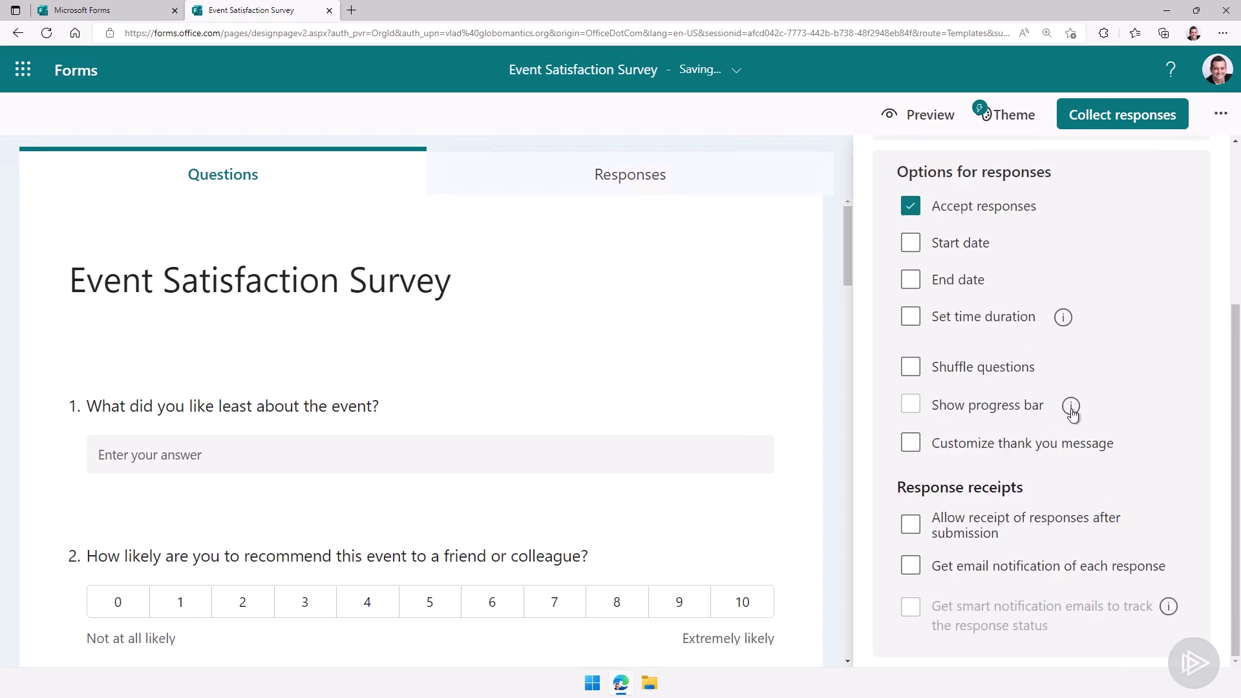
mouse_move(1072, 414)
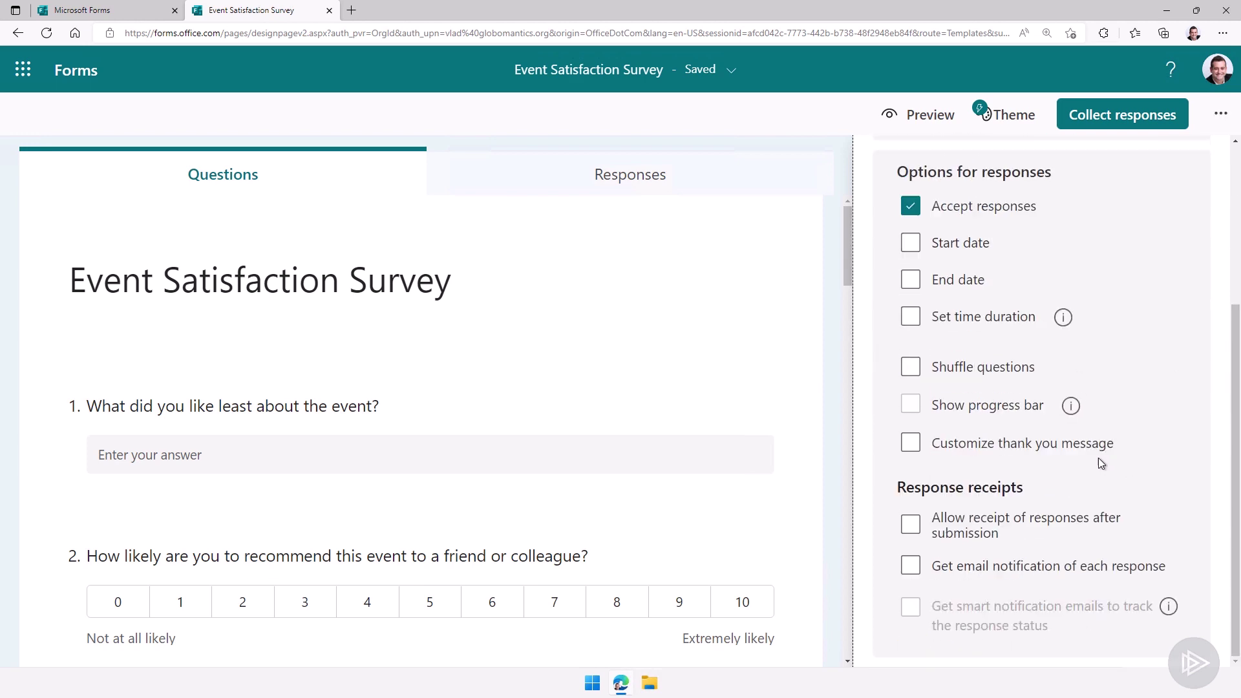
scroll(1108, 284, "up", 4)
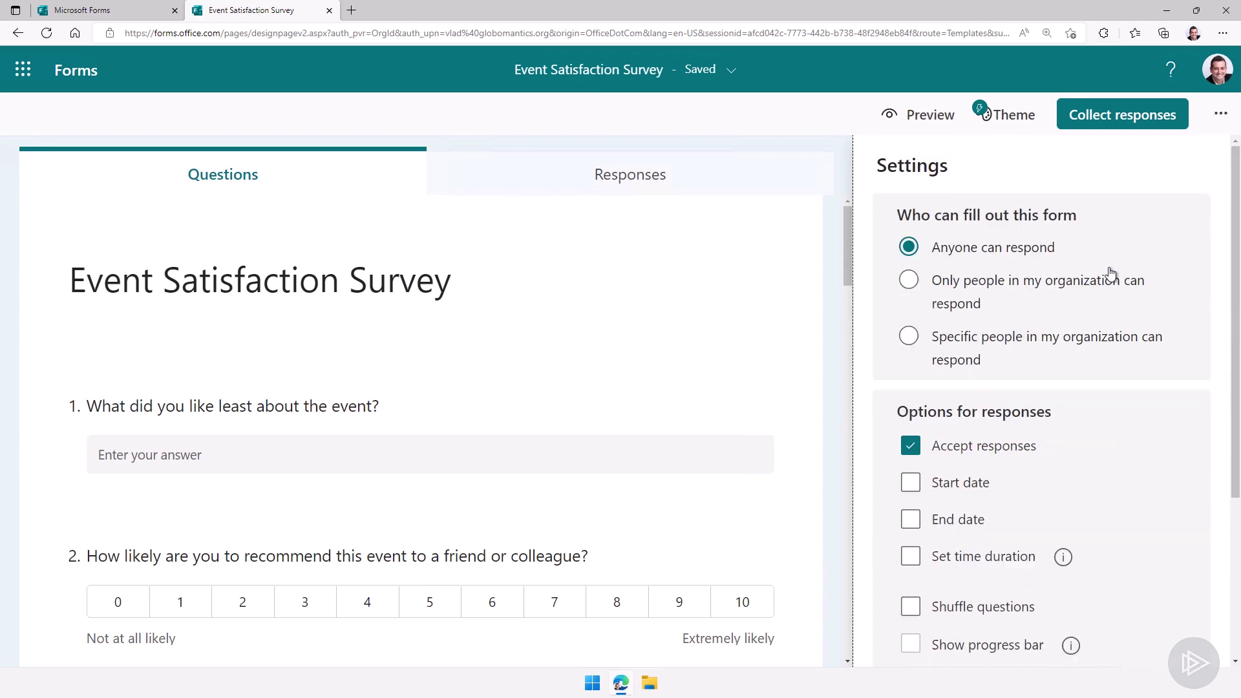
- From Collect responses, enable Shorten URL and copy the short survey link
left_click(1107, 116)
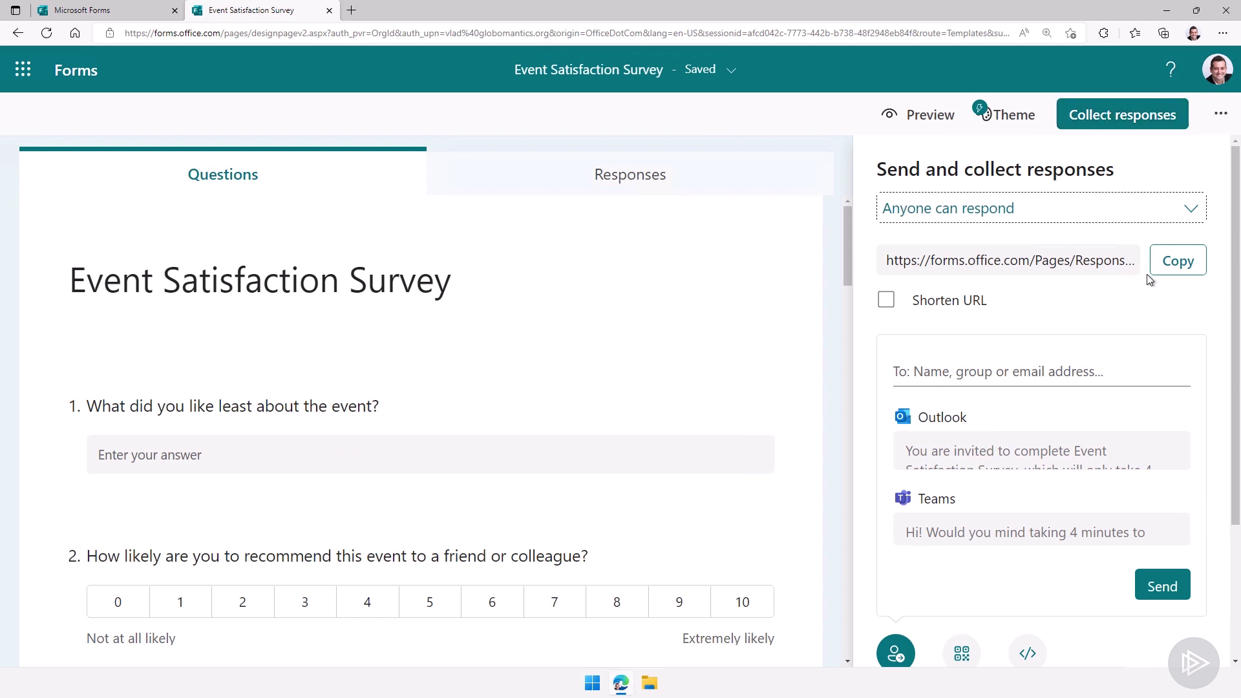
left_click(1166, 264)
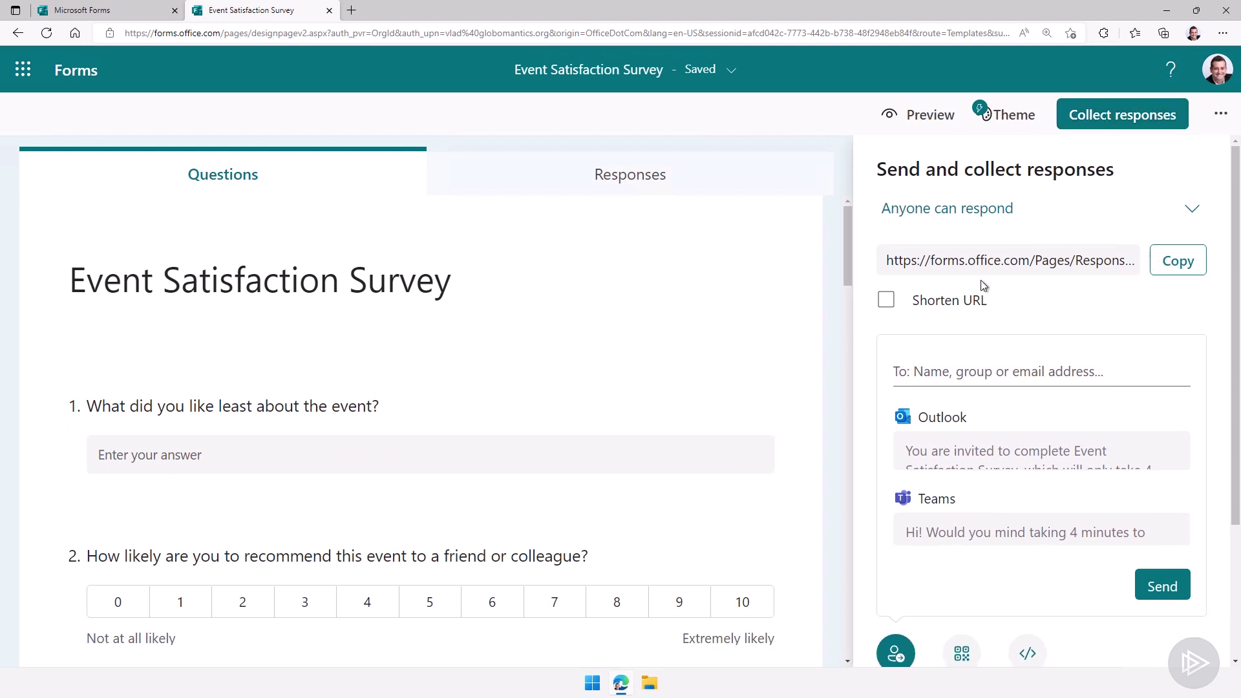
left_click(886, 301)
left_click(888, 304)
left_click(886, 302)
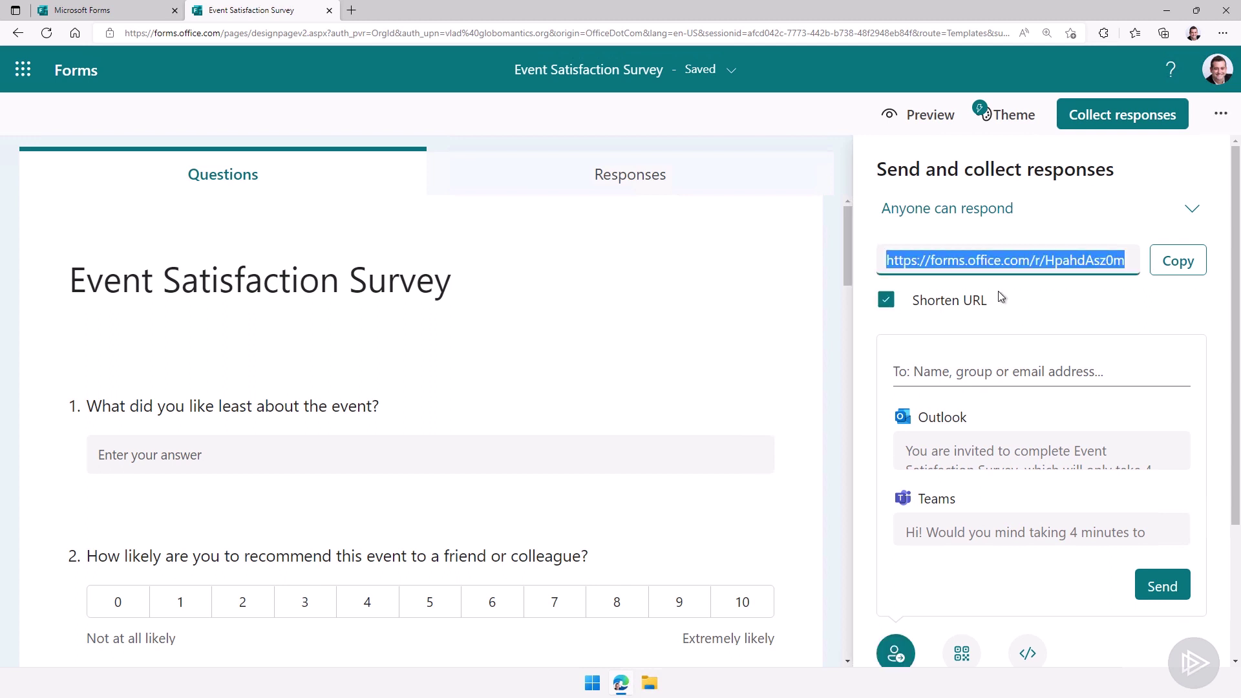
left_click(1161, 262)
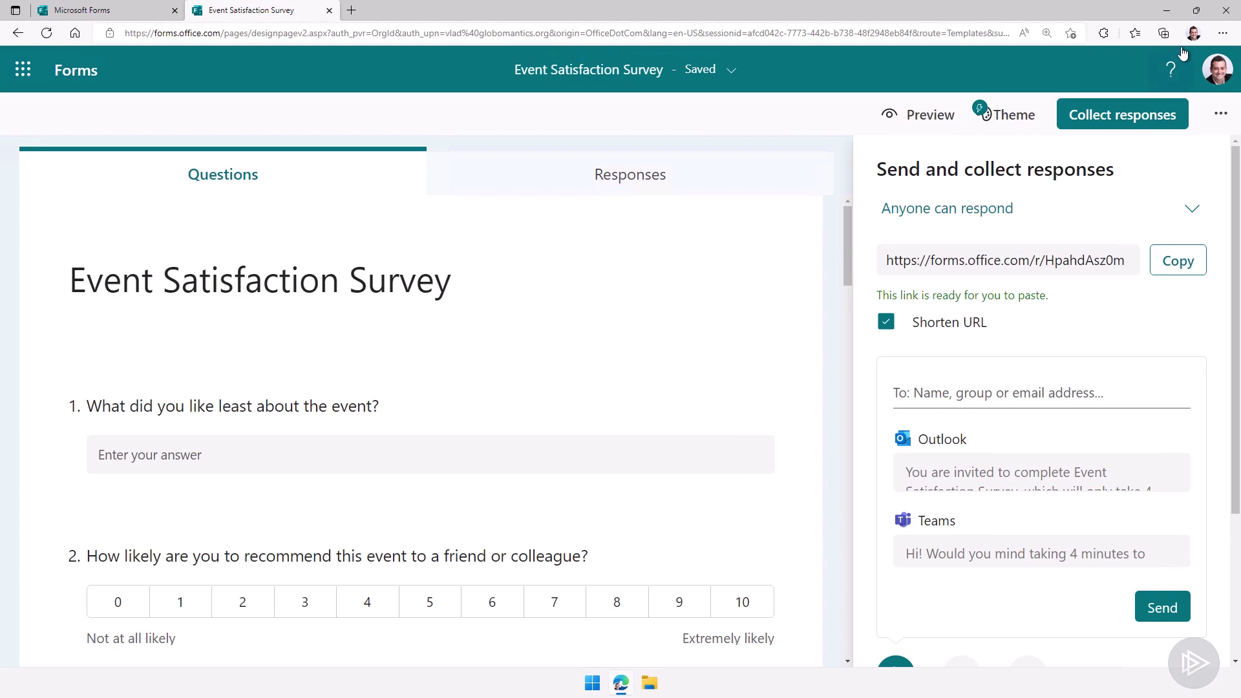
- Open the copied survey link in a new InPrivate browser window
mouse_move(934, 14)
key("ctrl+shift+n")
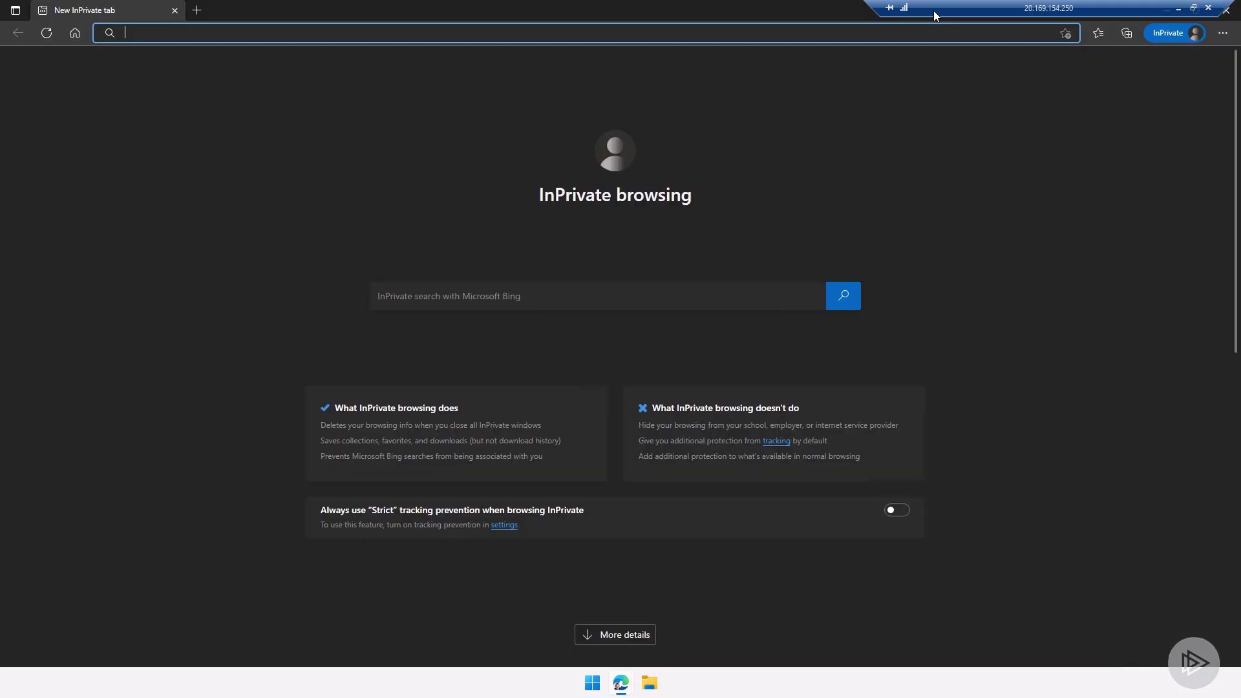
key("ctrl+v")
key("Return")
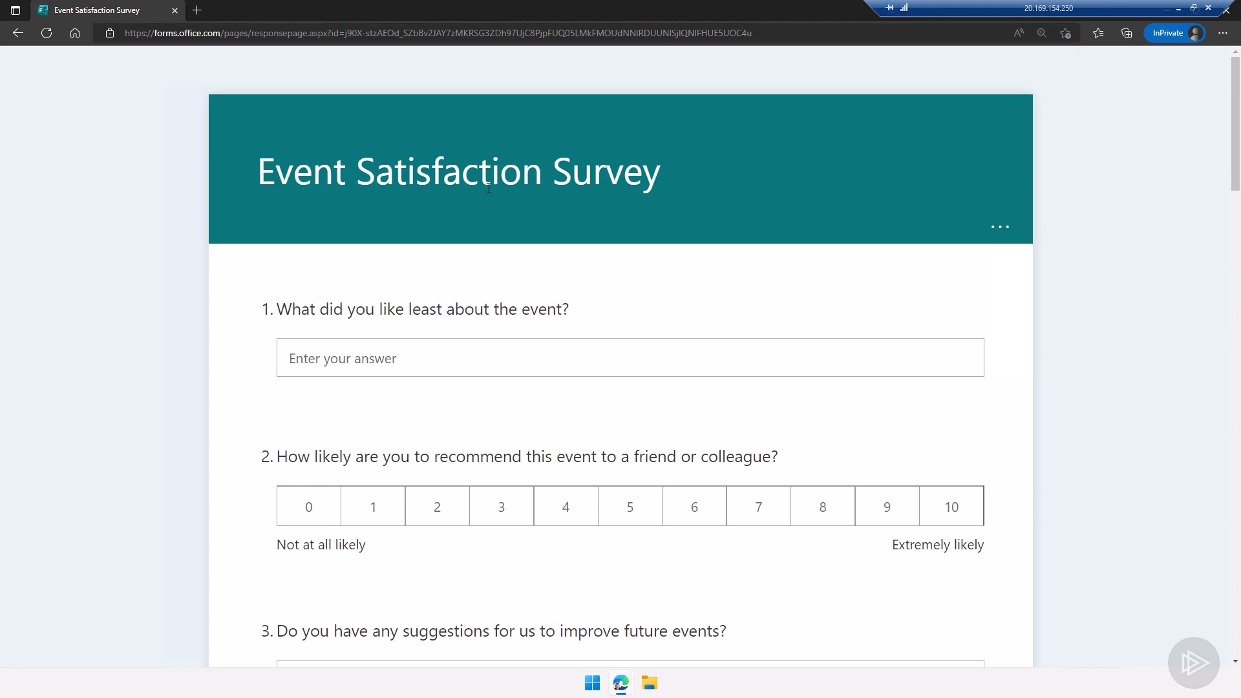
- Answer least-liked with 'There should have been more deserts!' and rate recommendation 5
left_click(349, 357)
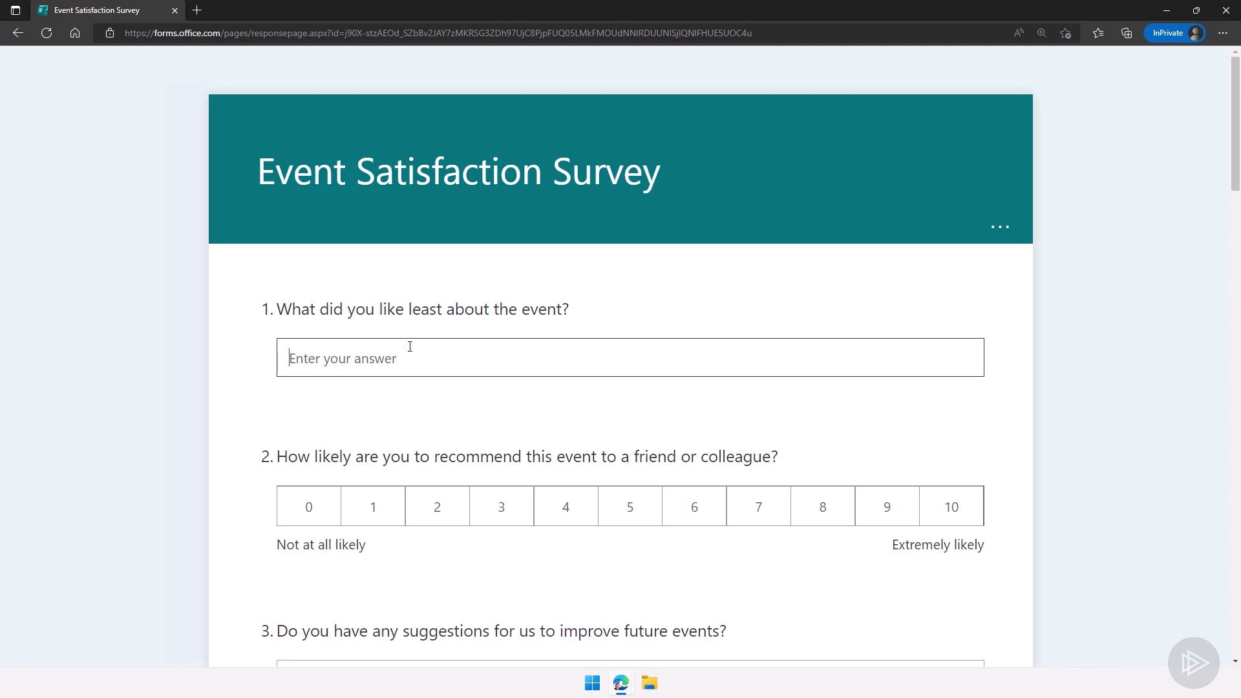
type("There should have been more deserts!")
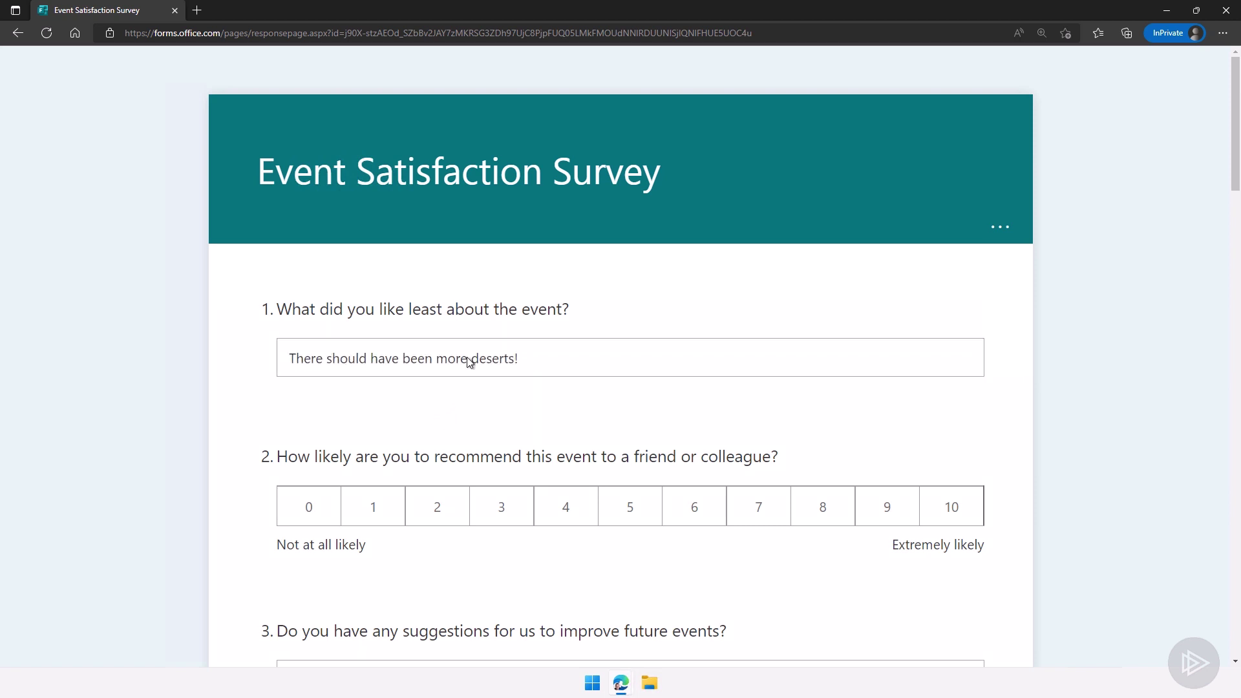
scroll(556, 401, "down", 3)
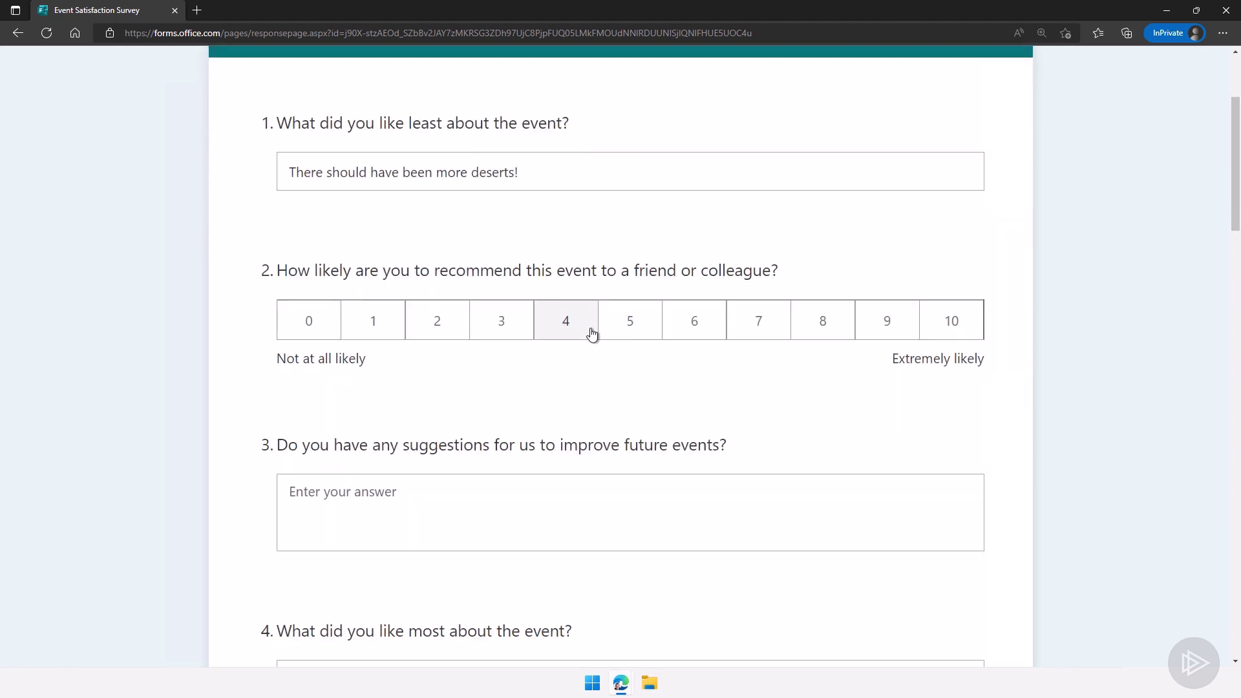
left_click(625, 325)
- Enter suggestions 'Have more deserts :)' and liked most 'The speakers and content!'
scroll(543, 382, "down", 3)
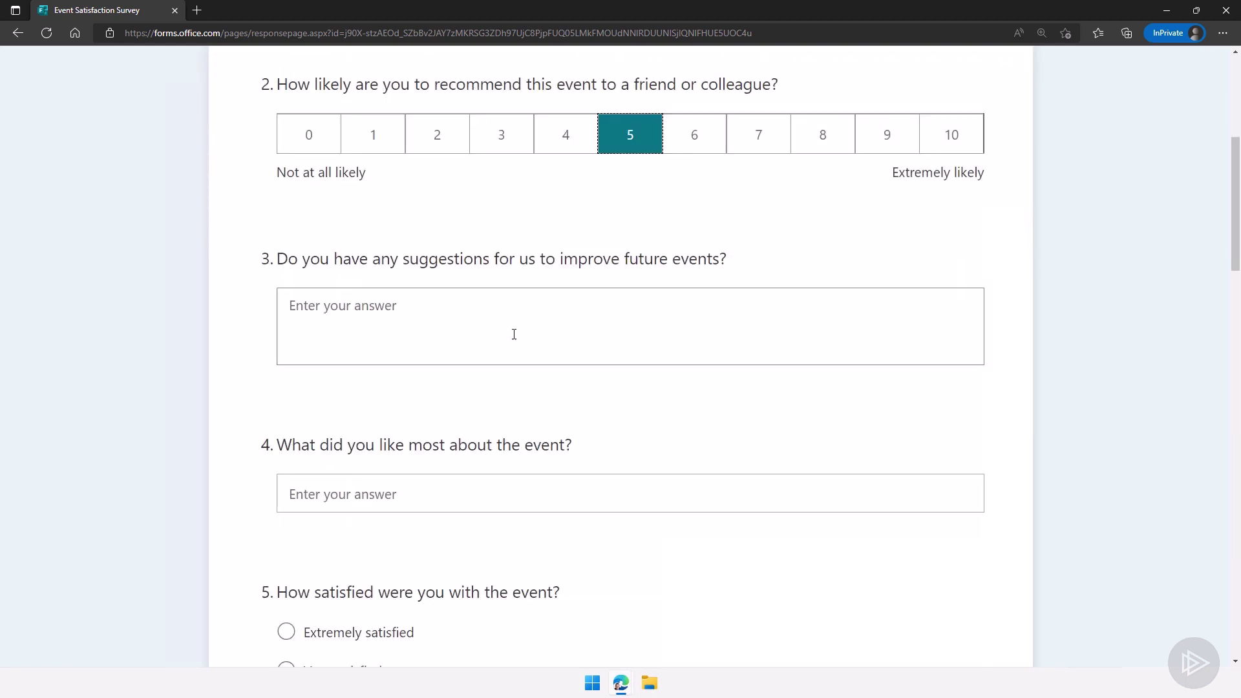
scroll(491, 310, "down", 1)
left_click(455, 265)
scroll(455, 261, "up", 1)
scroll(456, 261, "down", 3)
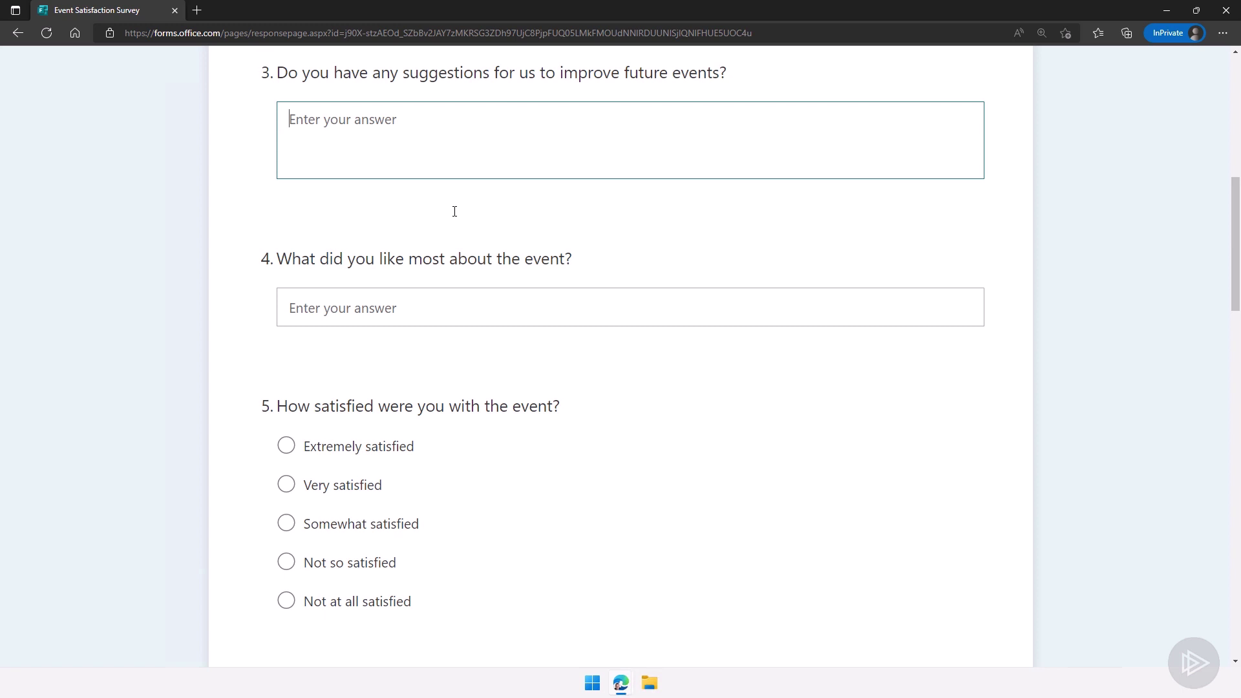
type("Have more deserts :)")
scroll(431, 199, "up", 2)
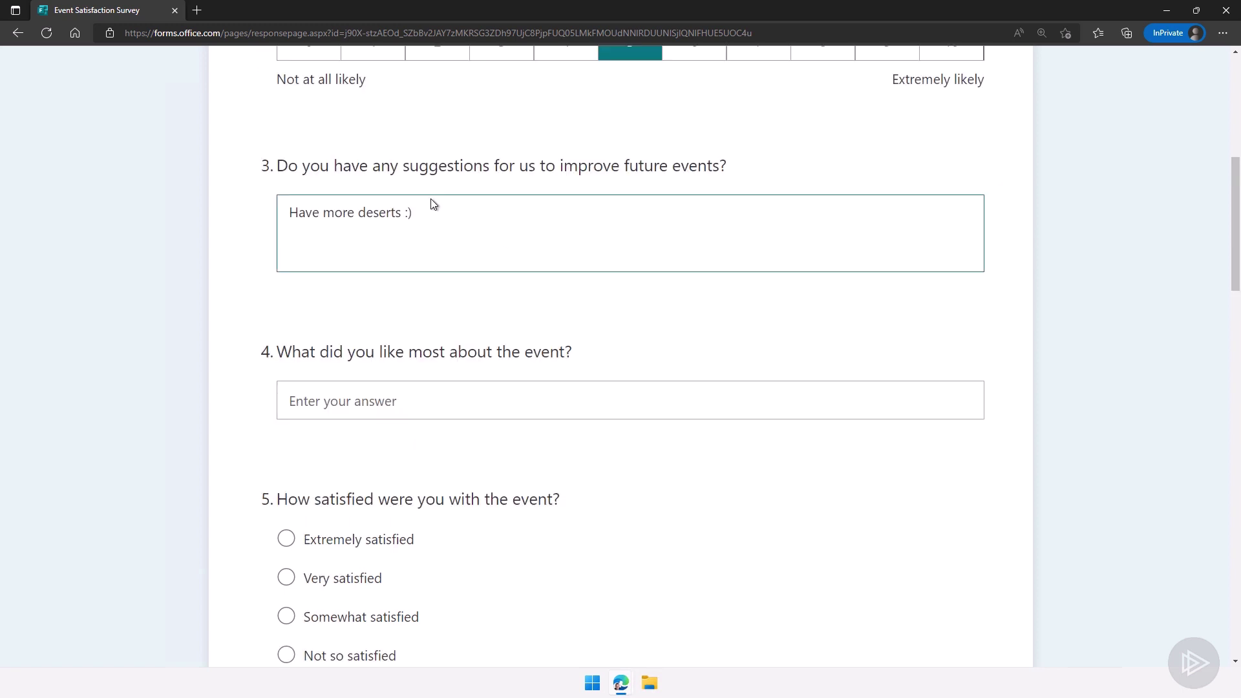
scroll(398, 200, "down", 2)
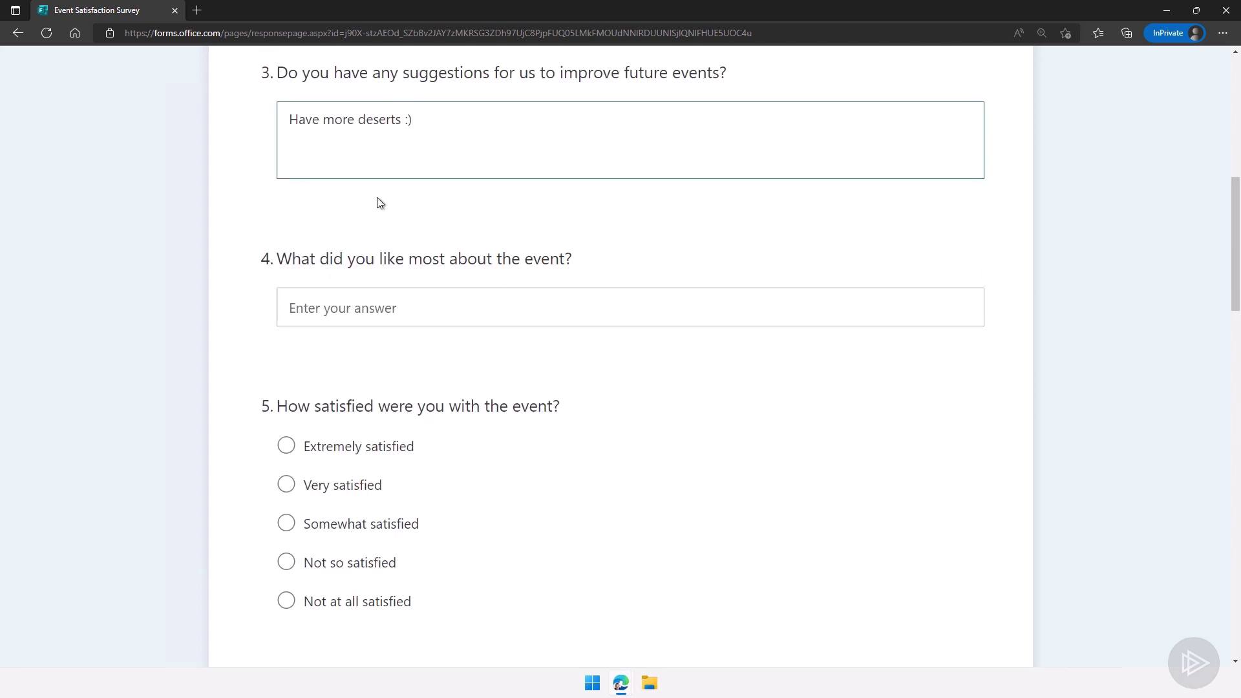
scroll(385, 203, "down", 2)
left_click(417, 203)
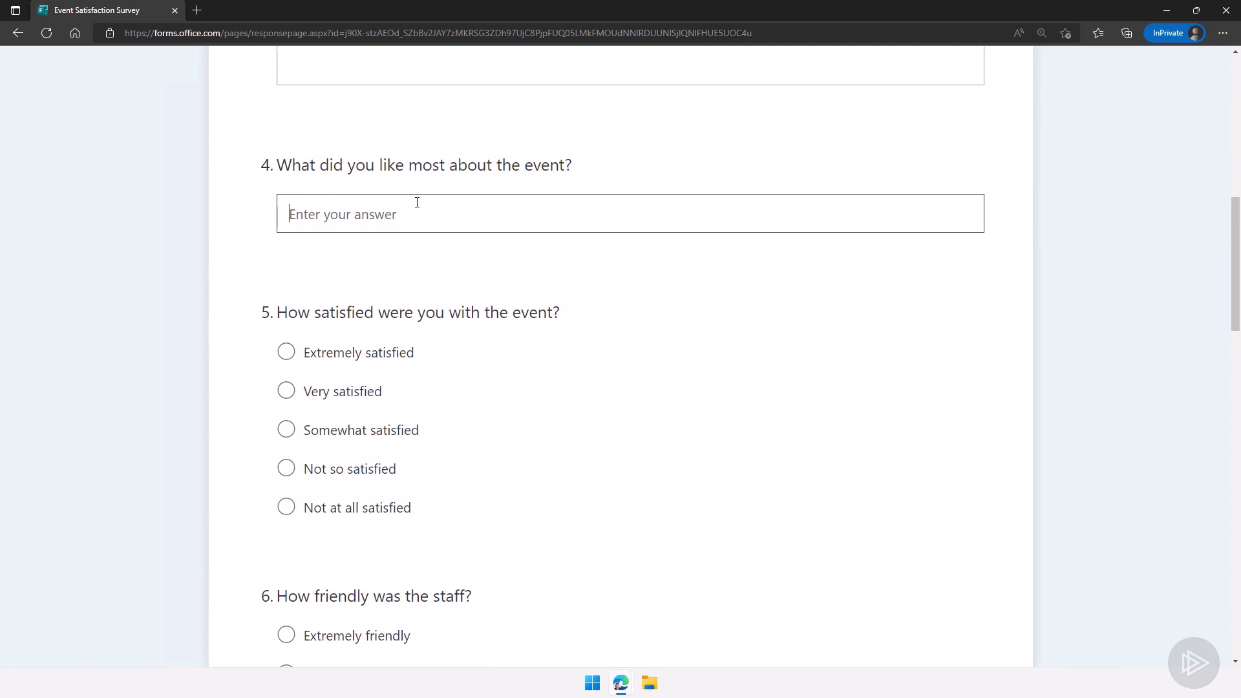
type("The speakers and content!")
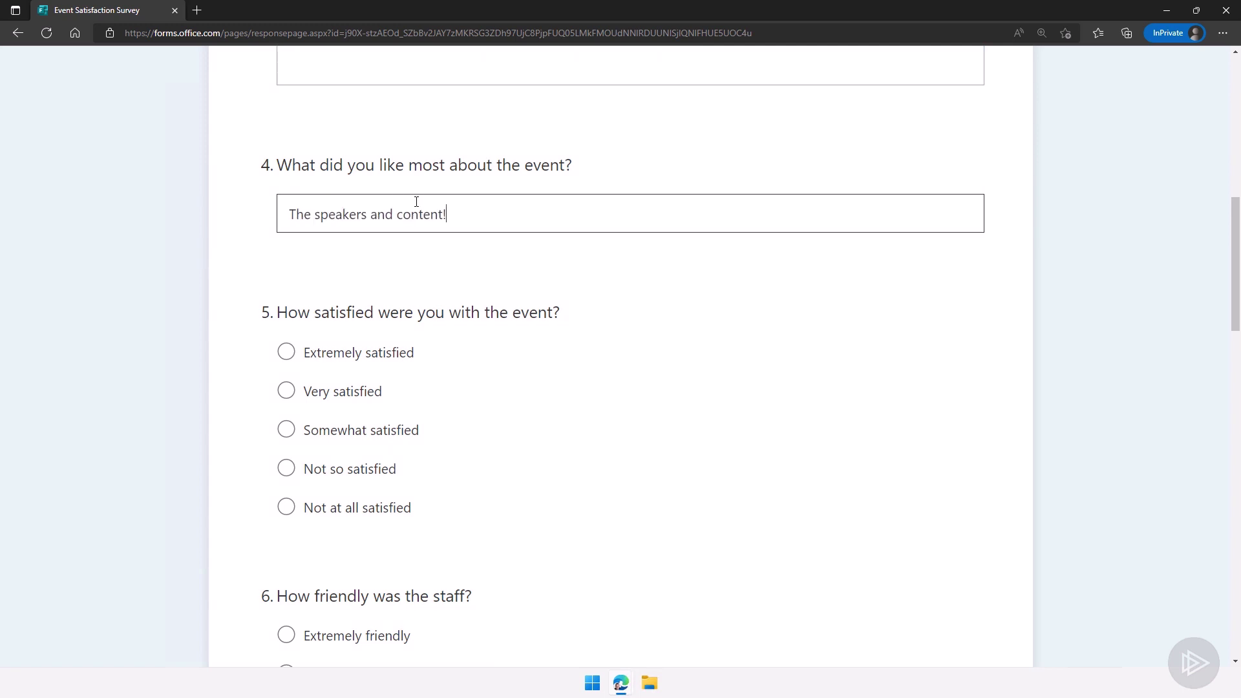
- Choose Extremely satisfied, Very friendly staff, No to first-time attendance, and All of the information
scroll(541, 282, "up", 2)
scroll(540, 282, "down", 4)
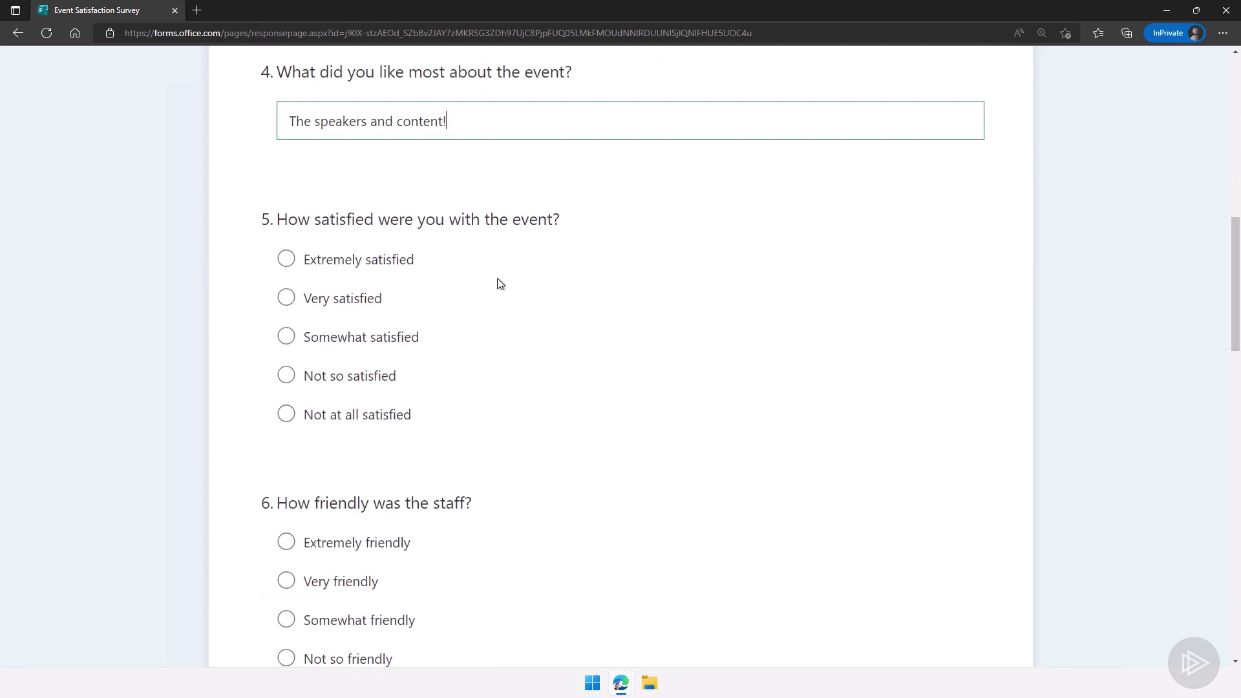
left_click(286, 259)
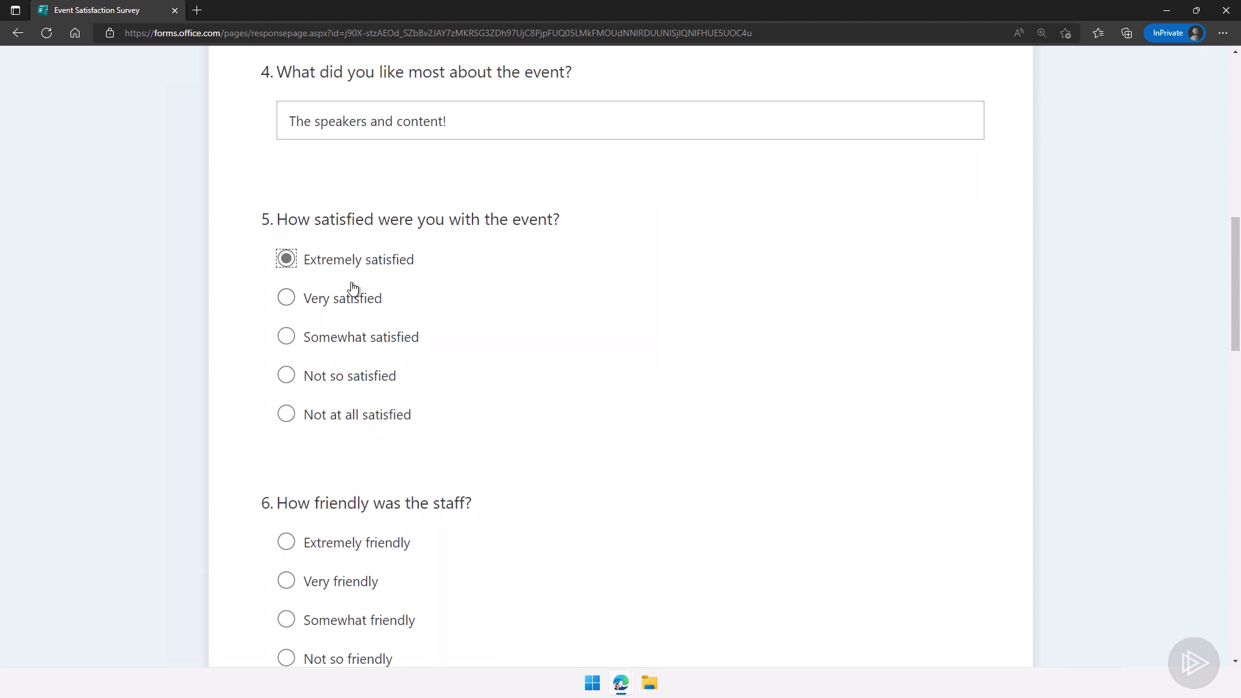
scroll(369, 308, "down", 4)
scroll(394, 314, "down", 2)
scroll(390, 302, "down", 4)
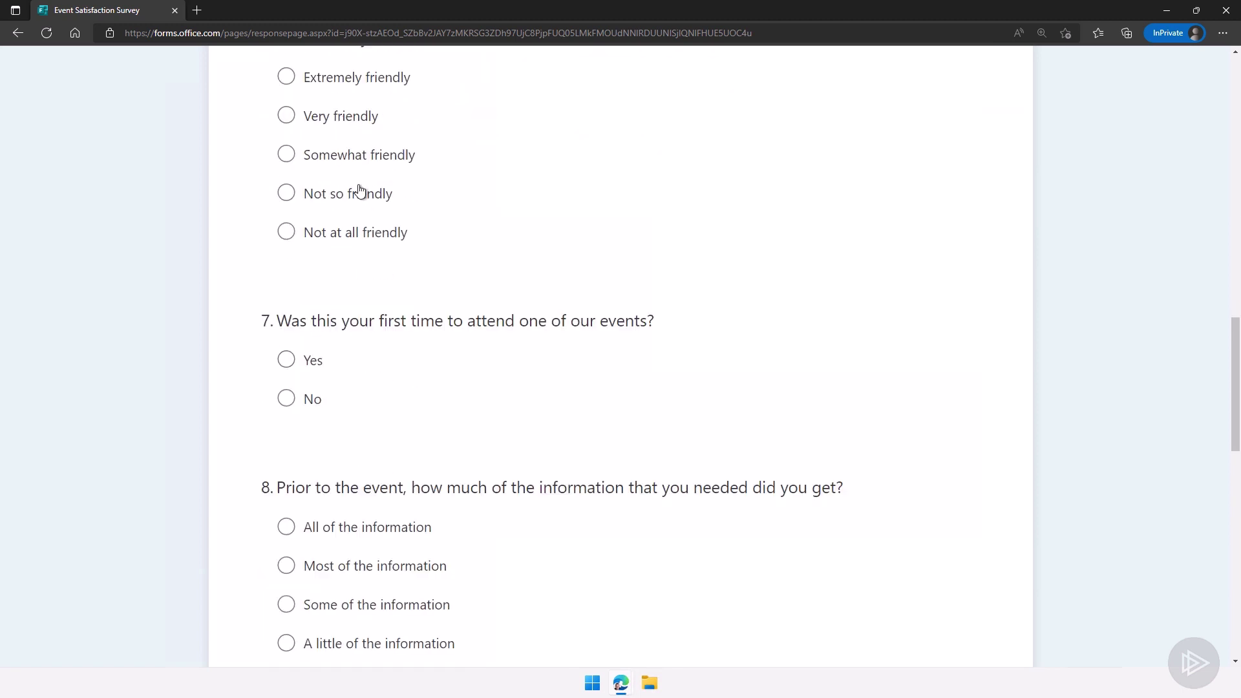
left_click(319, 129)
scroll(404, 268, "up", 2)
scroll(394, 284, "down", 4)
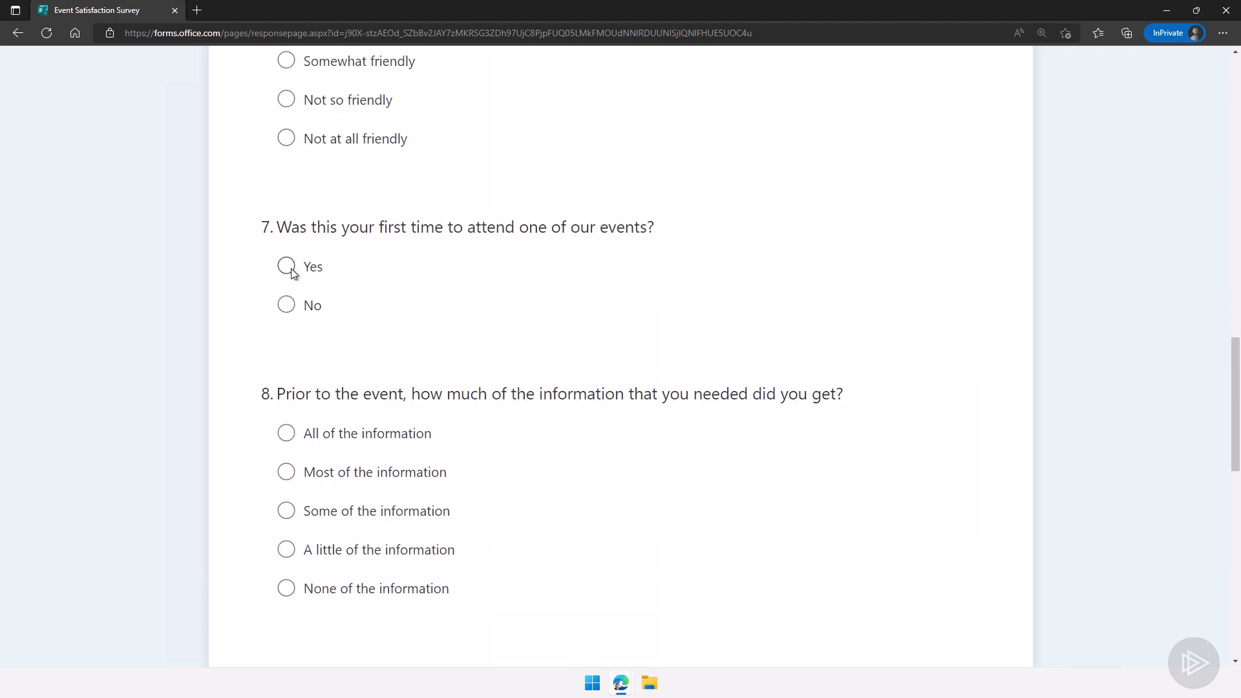
left_click(285, 306)
scroll(468, 333, "down", 4)
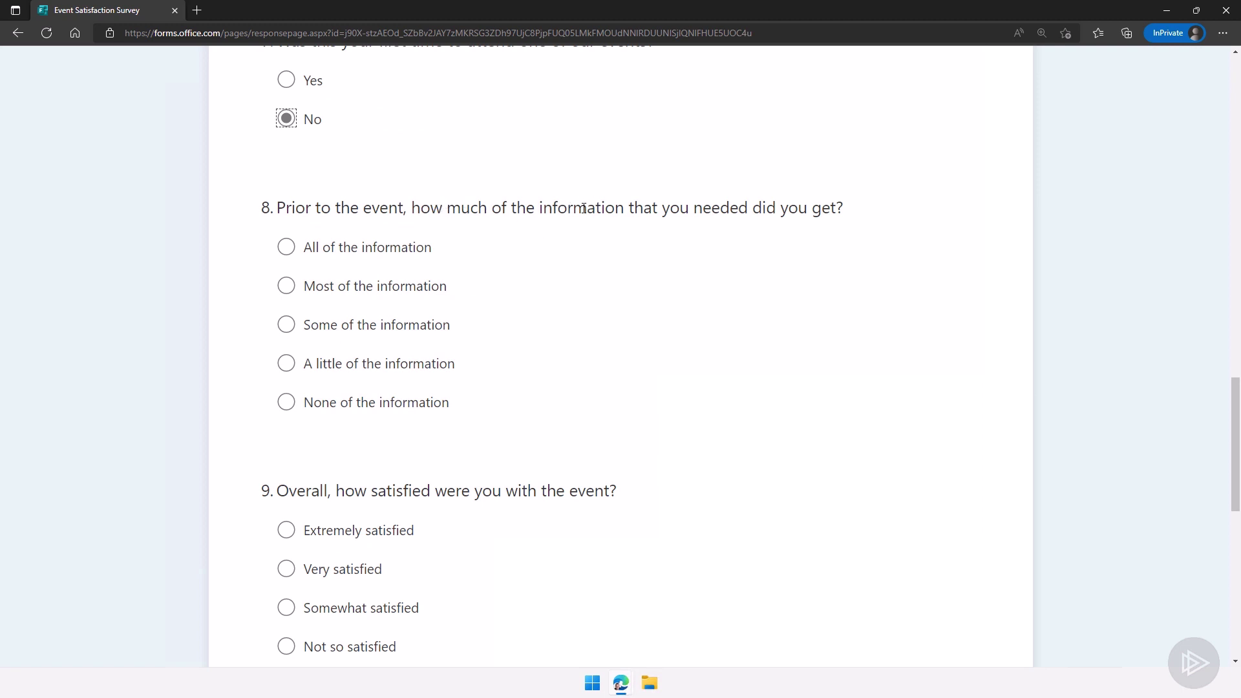
left_click(363, 252)
- Rate overall satisfaction Somewhat satisfied and rank The speakers first
scroll(462, 370, "down", 5)
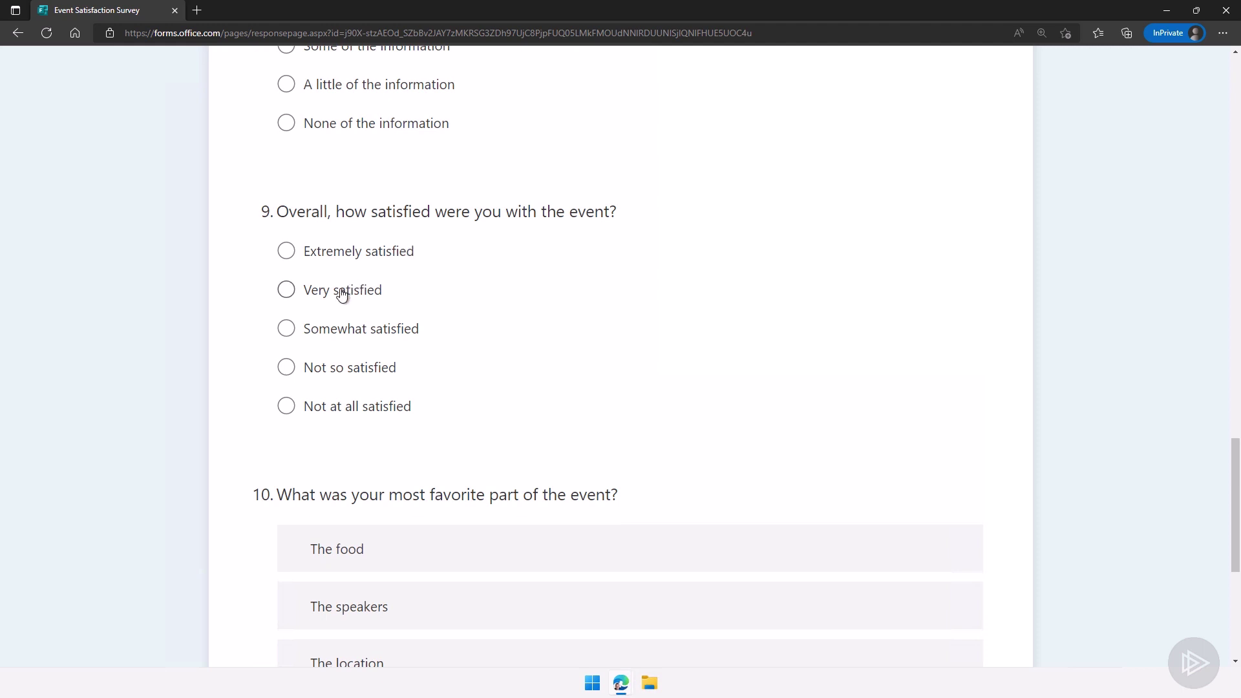
left_click(311, 334)
scroll(435, 349, "down", 3)
left_click_drag(365, 424, 380, 368)
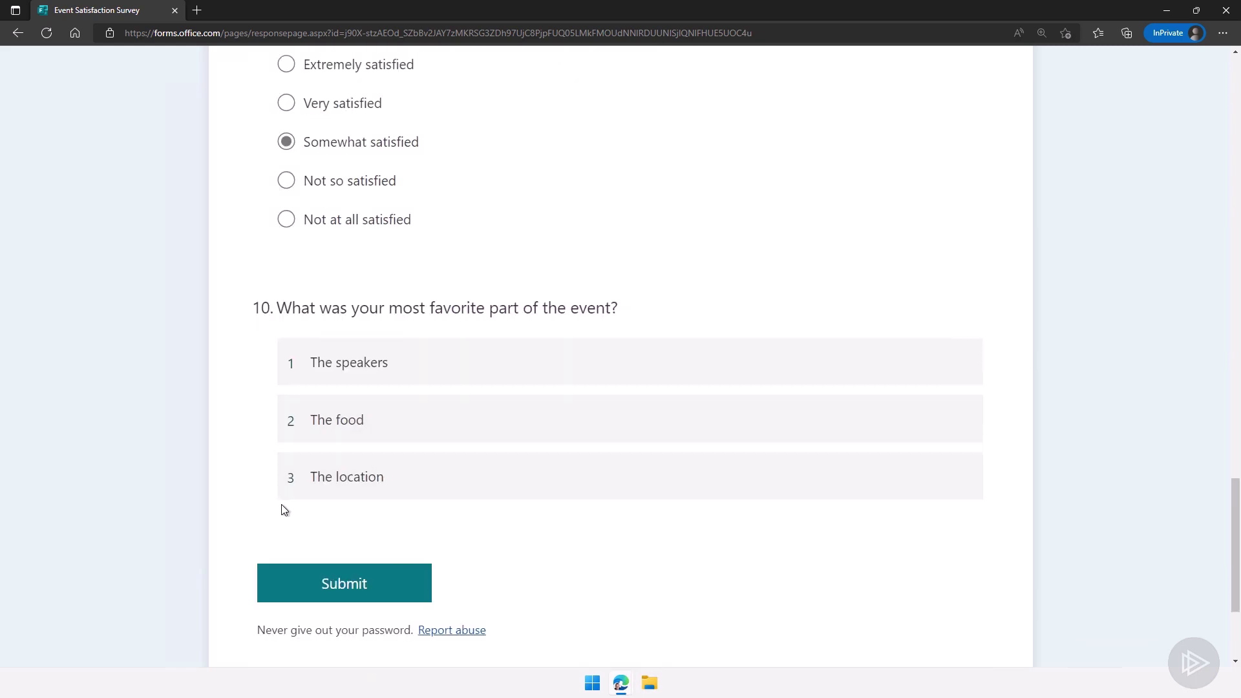
- Submit the anonymous response, then close the InPrivate browser window
left_click(317, 583)
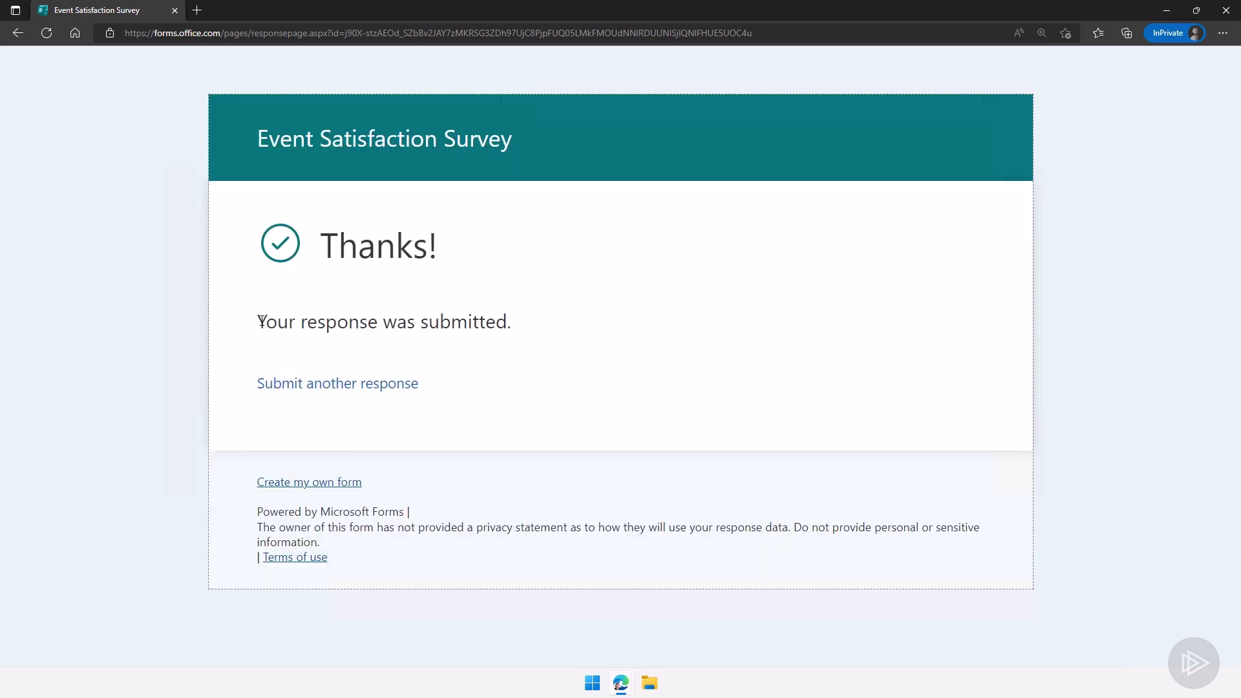
left_click_drag(259, 321, 523, 328)
left_click(524, 328)
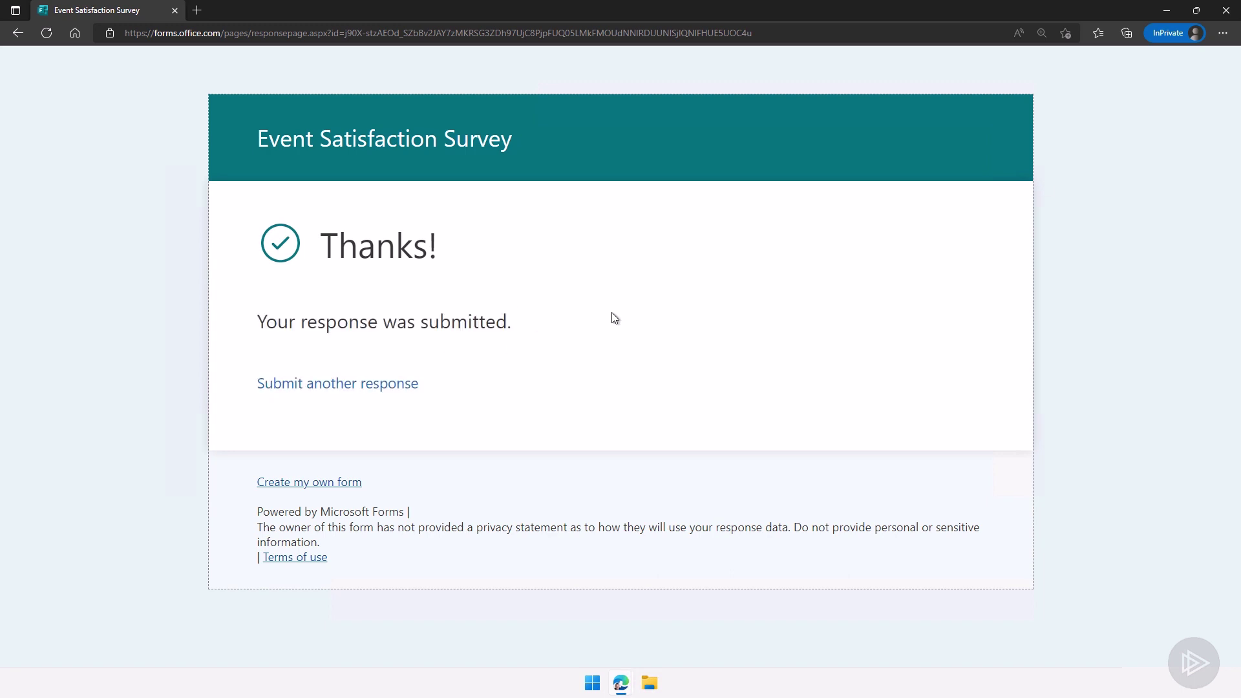
left_click(1225, 12)
- Close the collection panel and open the Responses summary showing 2 responses, averaging 02:09
left_click(799, 137)
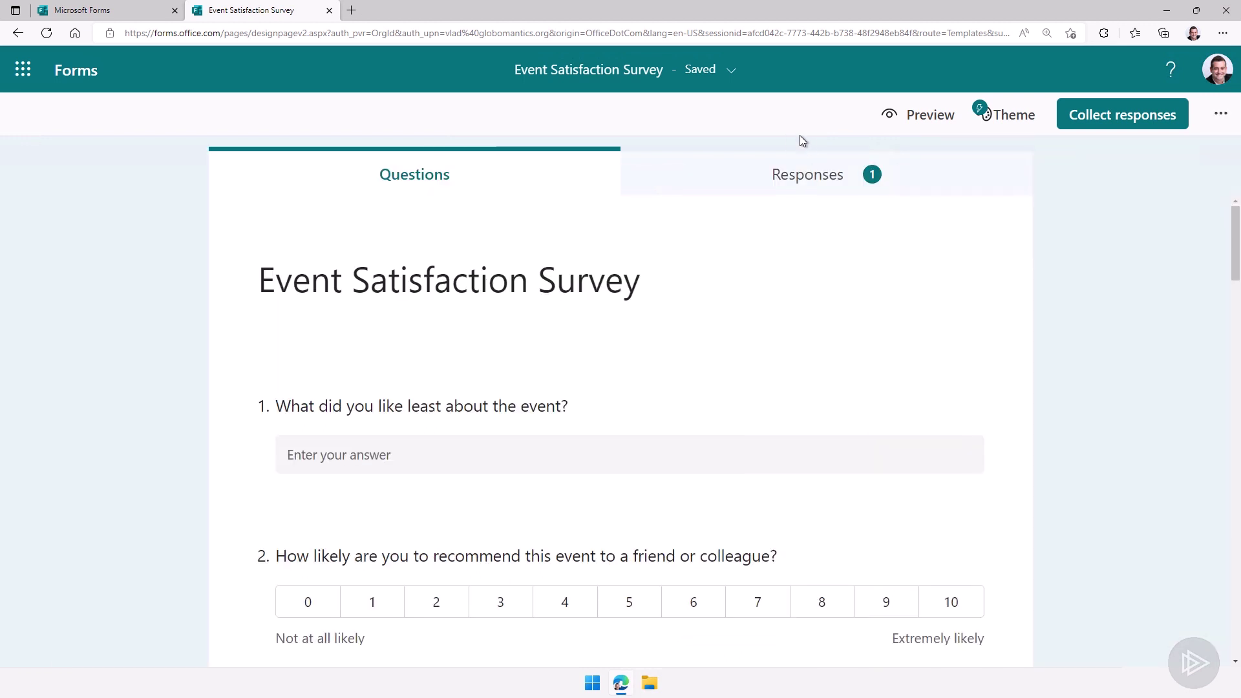
left_click(777, 174)
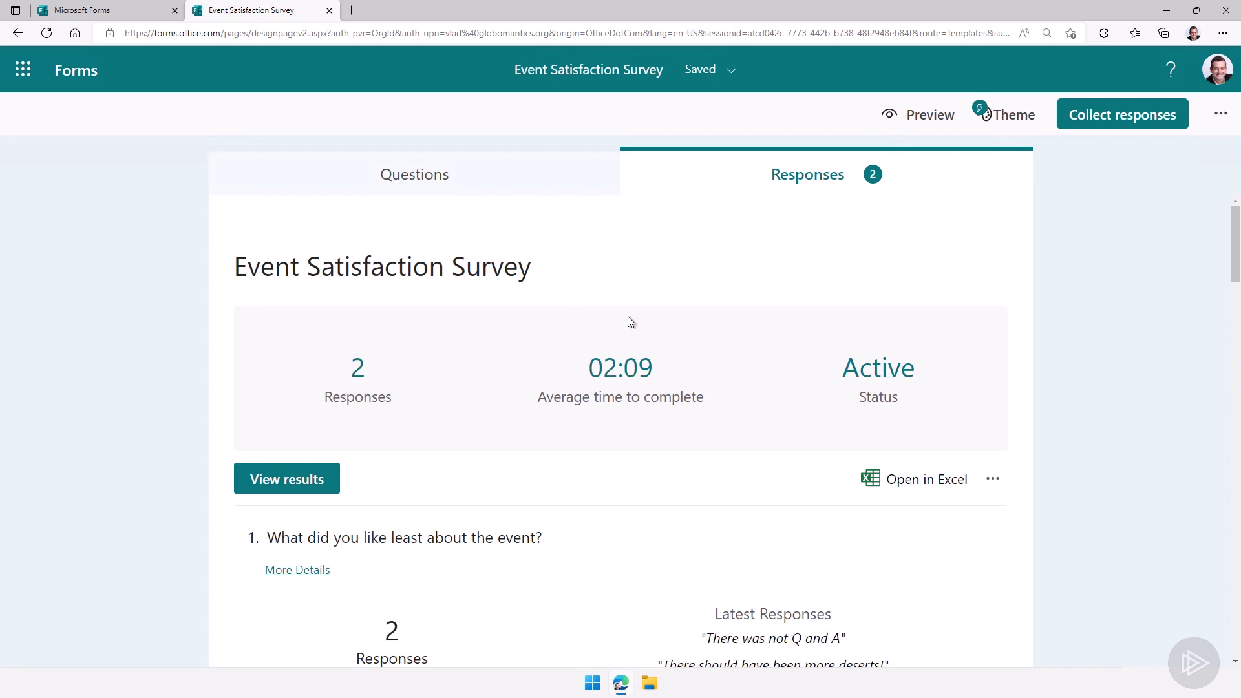
scroll(562, 298, "down", 1)
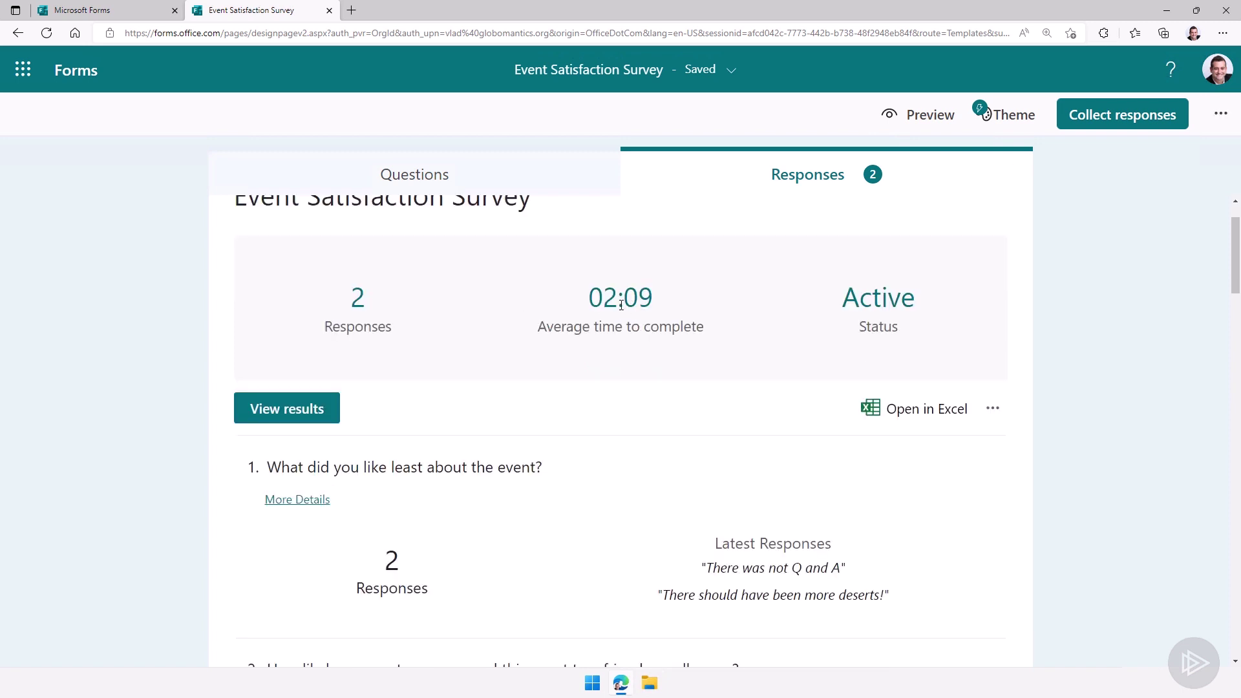
scroll(621, 291, "down", 3)
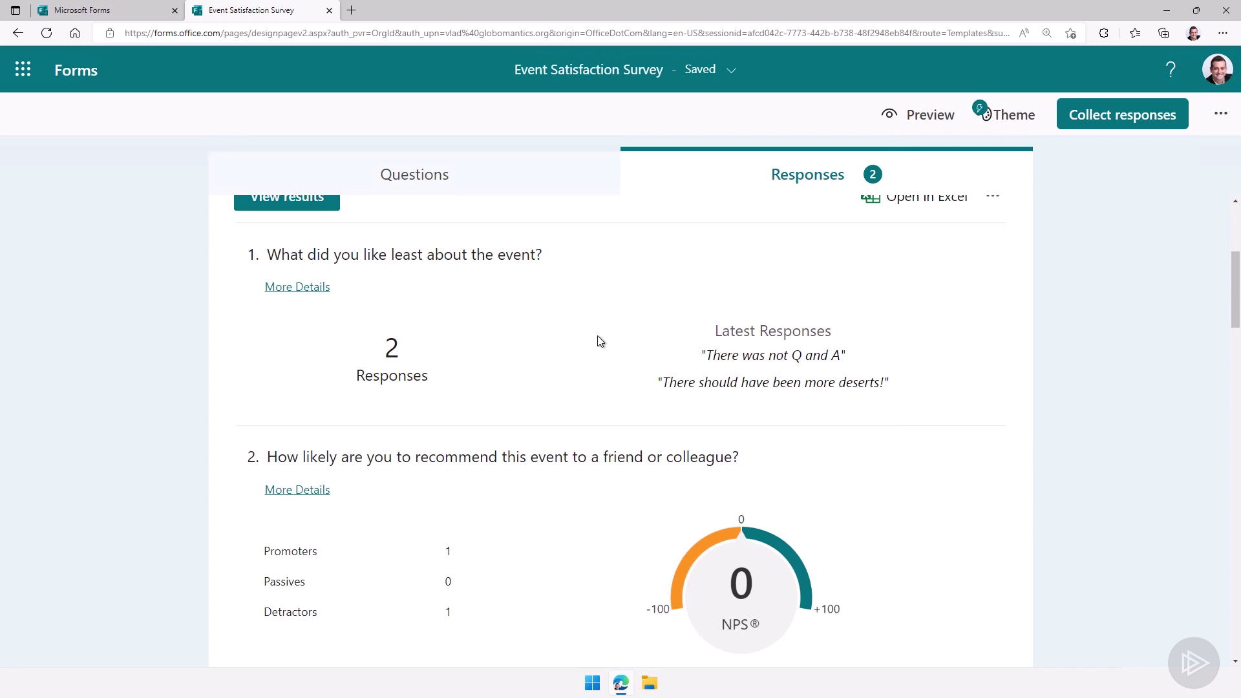
scroll(553, 313, "down", 1)
scroll(491, 304, "up", 1)
scroll(756, 375, "down", 3)
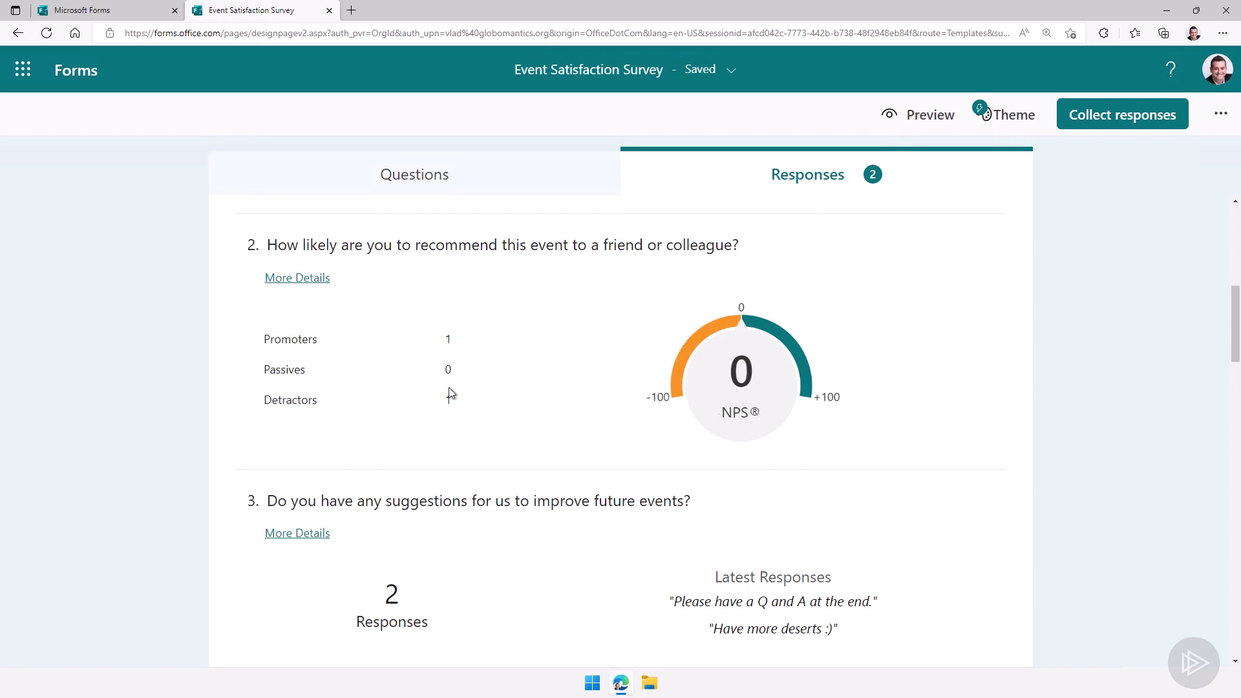
- Scroll through the per-question summary charts, inspecting the pie chart slices' values
scroll(716, 406, "down", 2)
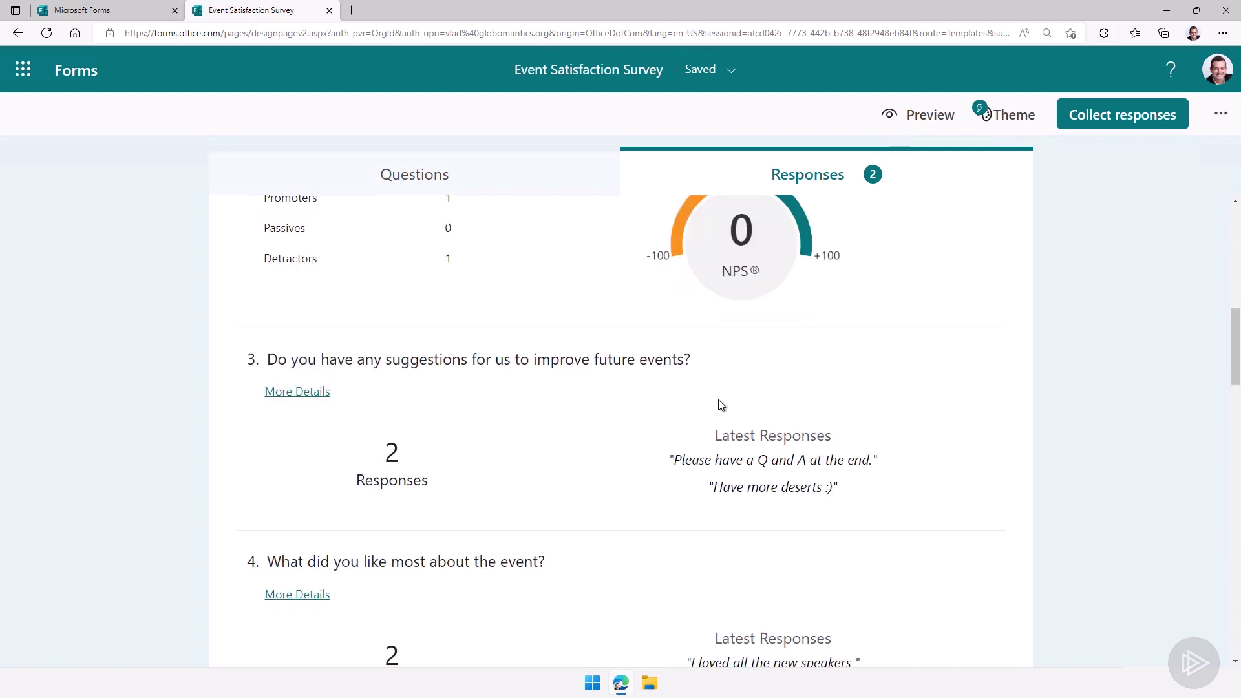
scroll(716, 406, "down", 8)
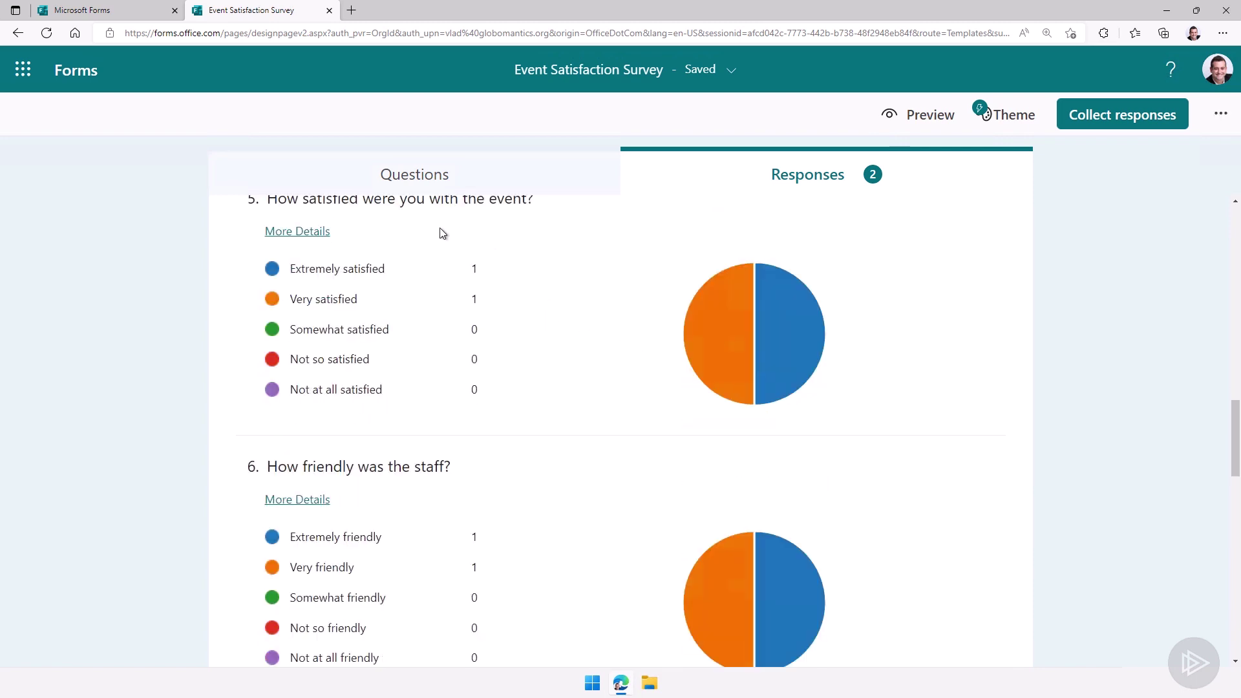
mouse_move(483, 273)
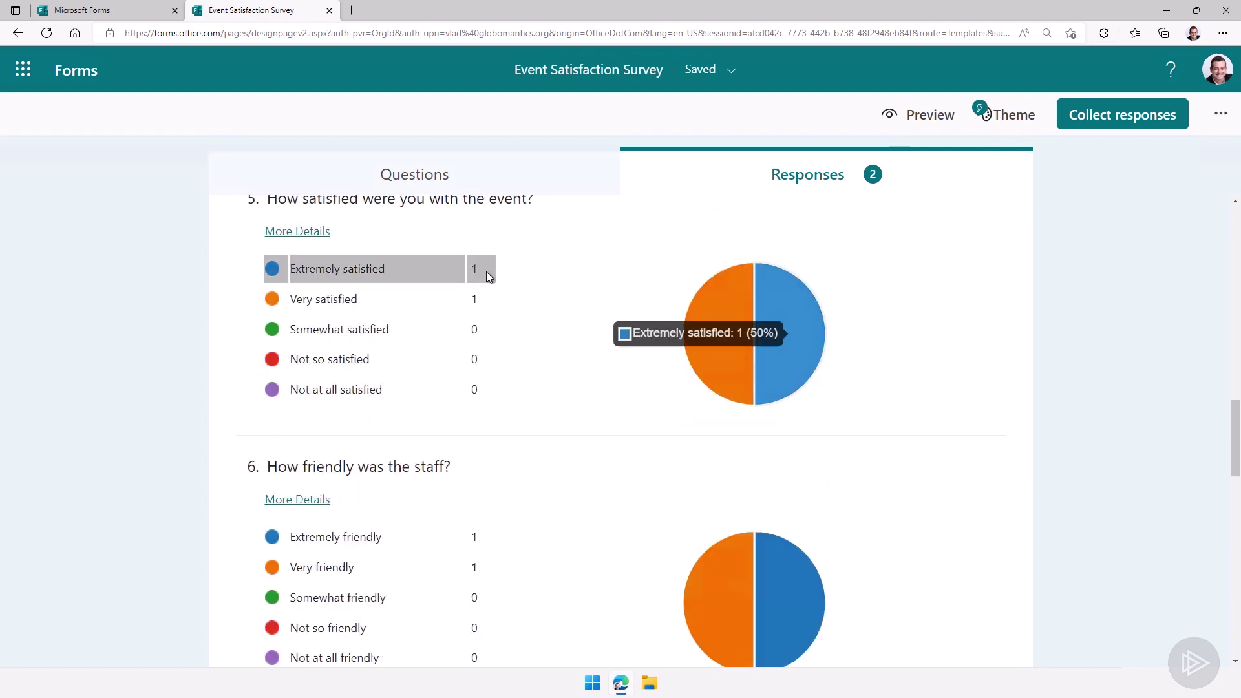
mouse_move(481, 300)
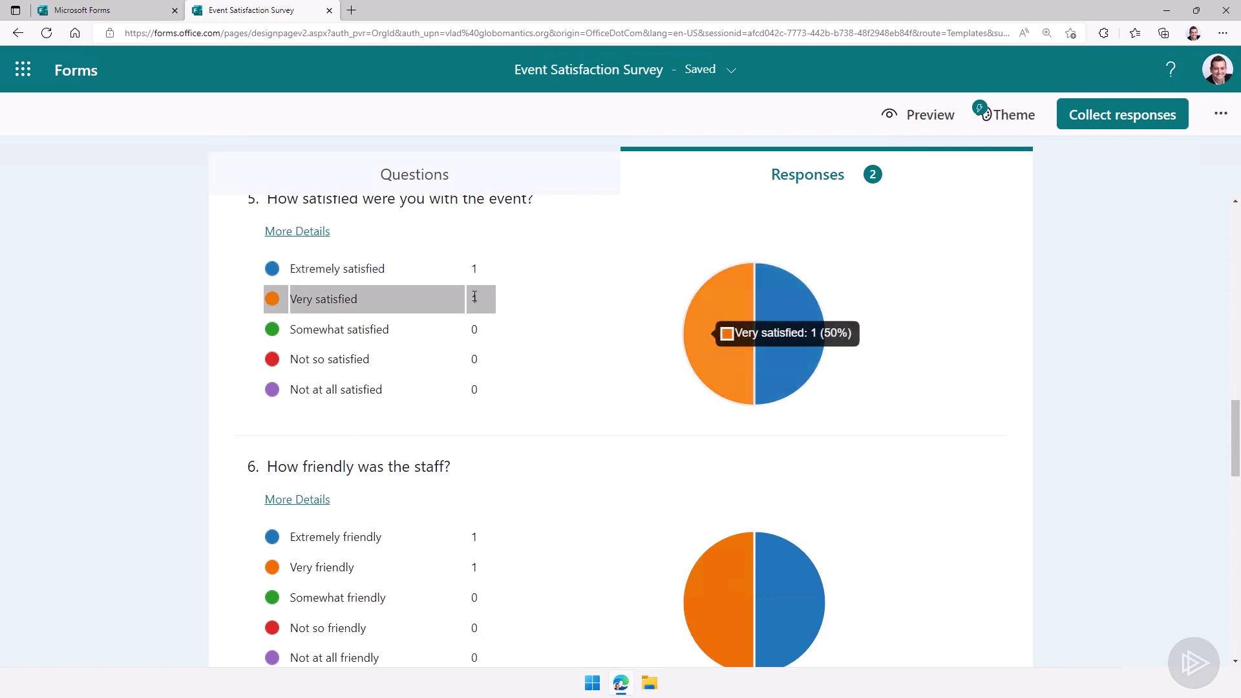
scroll(520, 343, "down", 4)
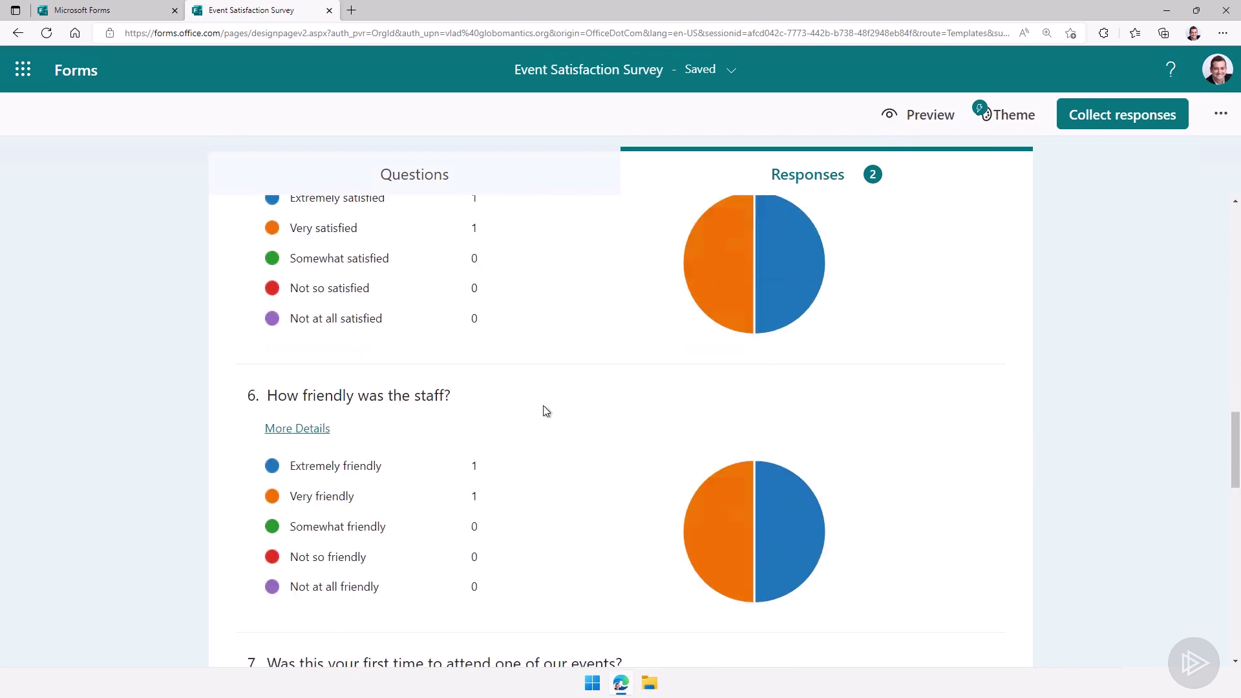
scroll(571, 382, "down", 2)
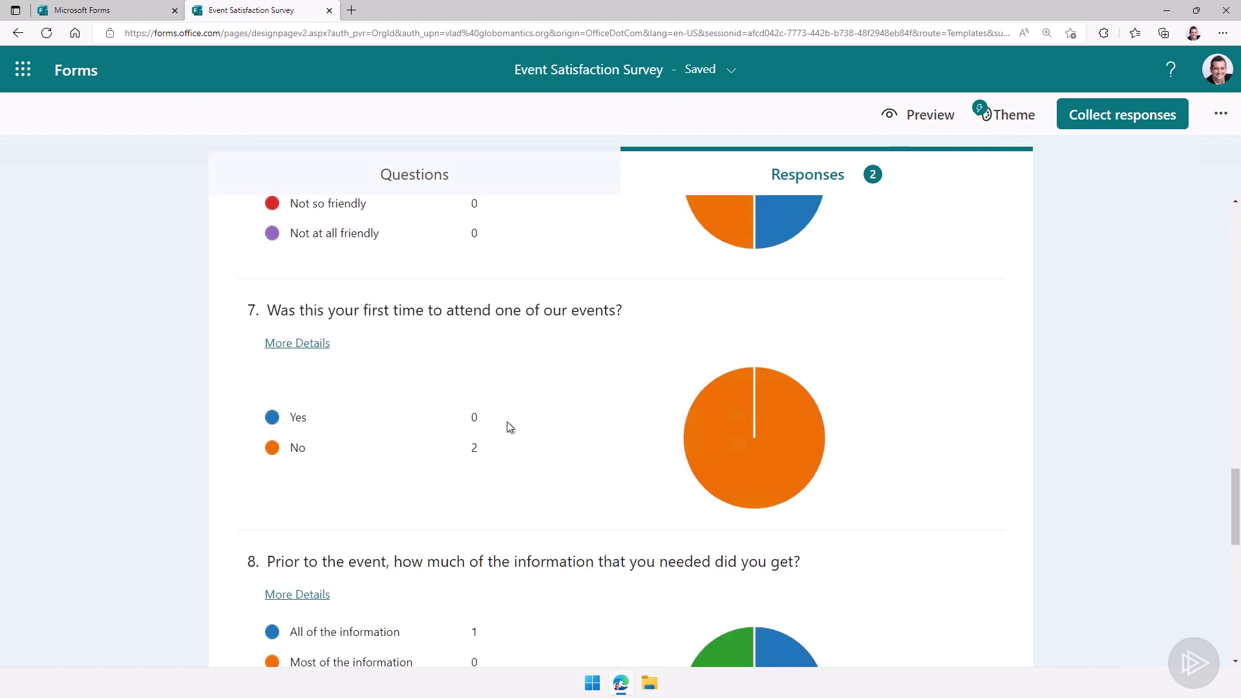
scroll(479, 329, "down", 2)
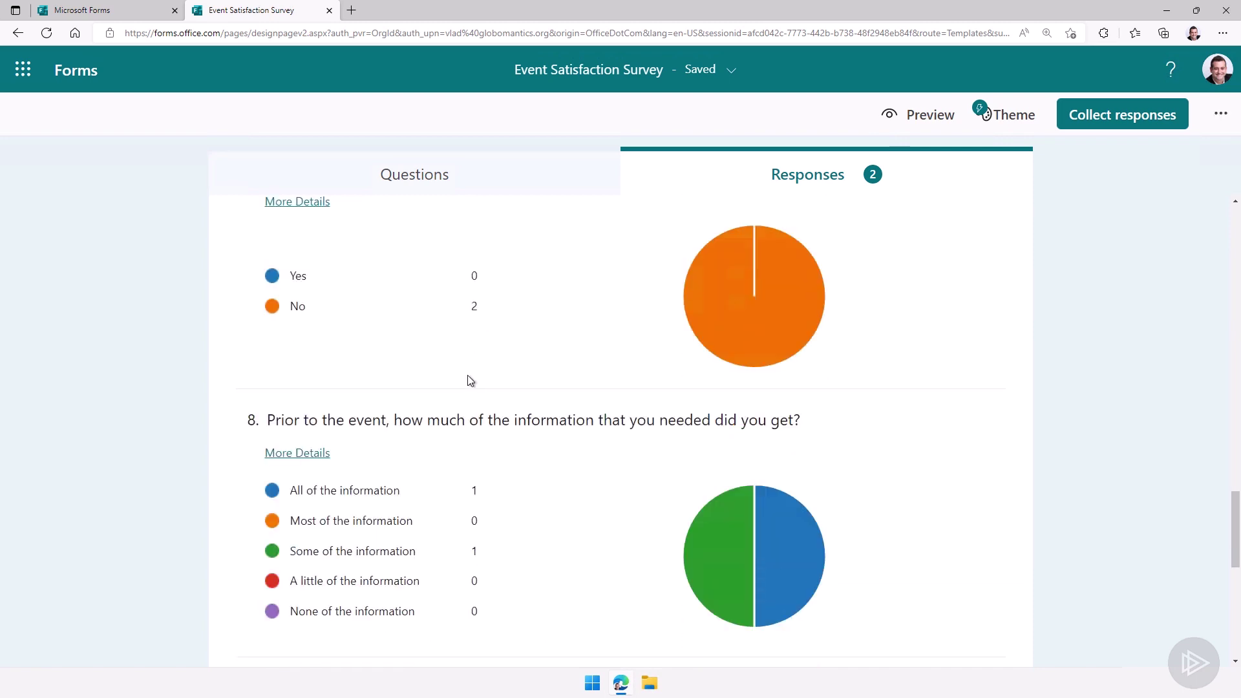
mouse_move(726, 308)
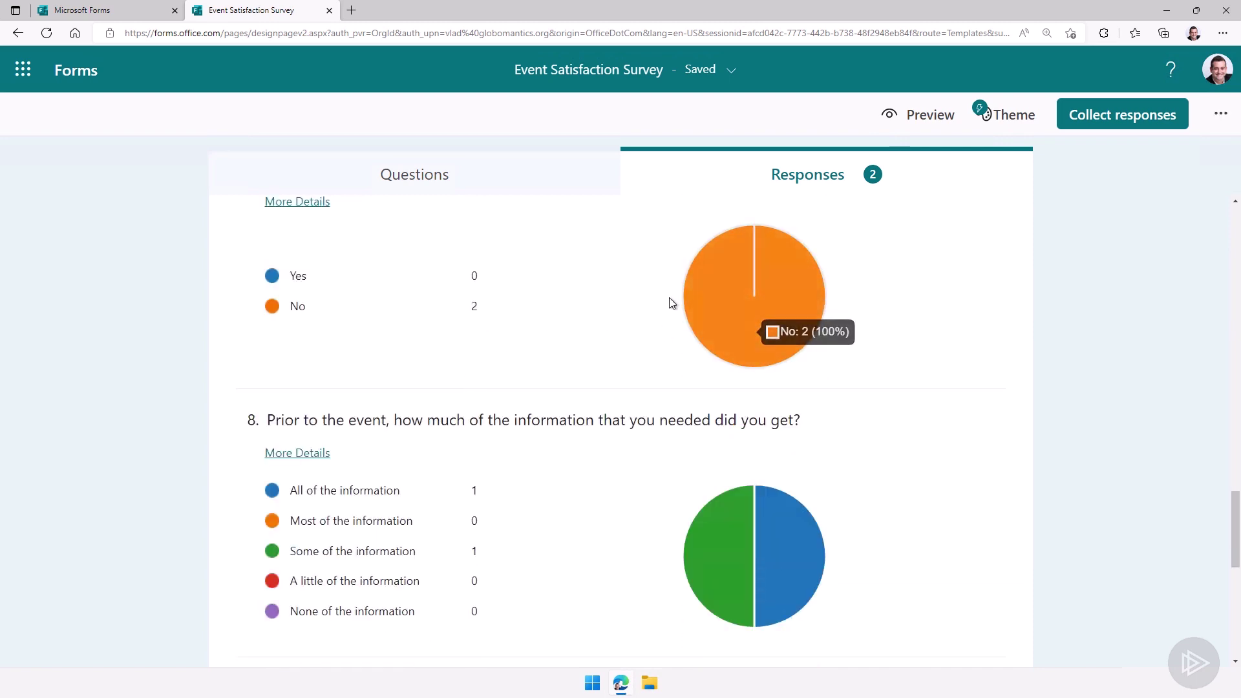
scroll(577, 372, "up", 2)
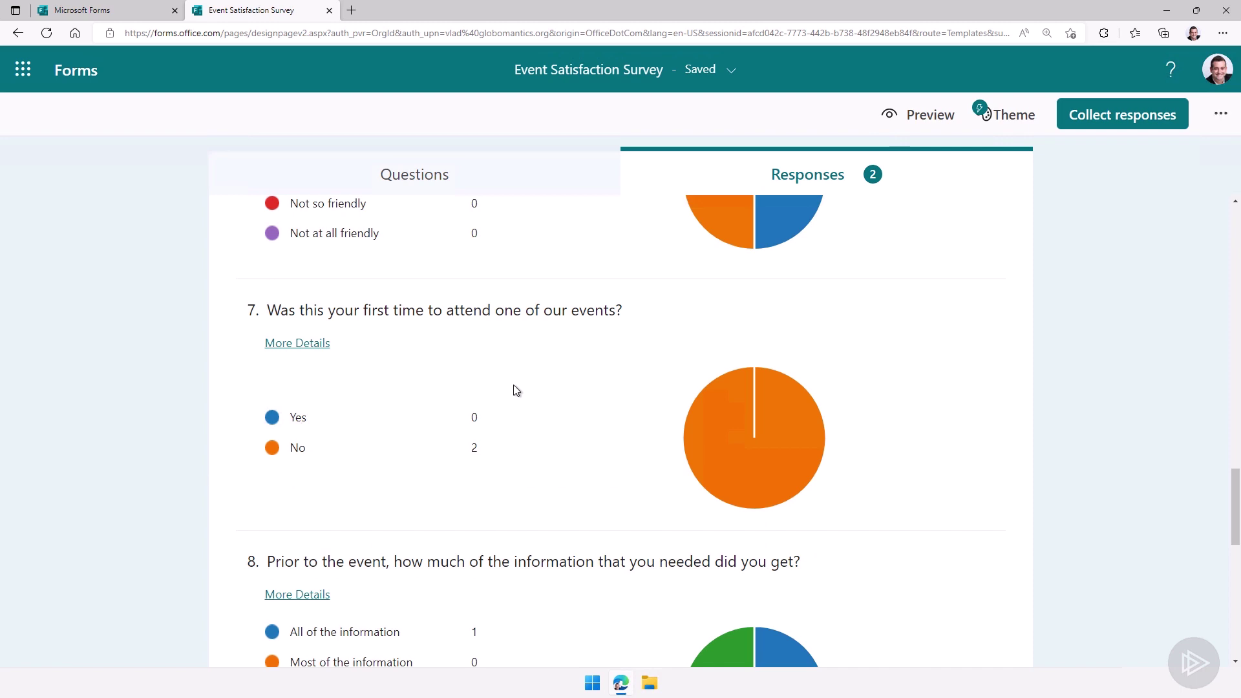
scroll(612, 352, "up", 15)
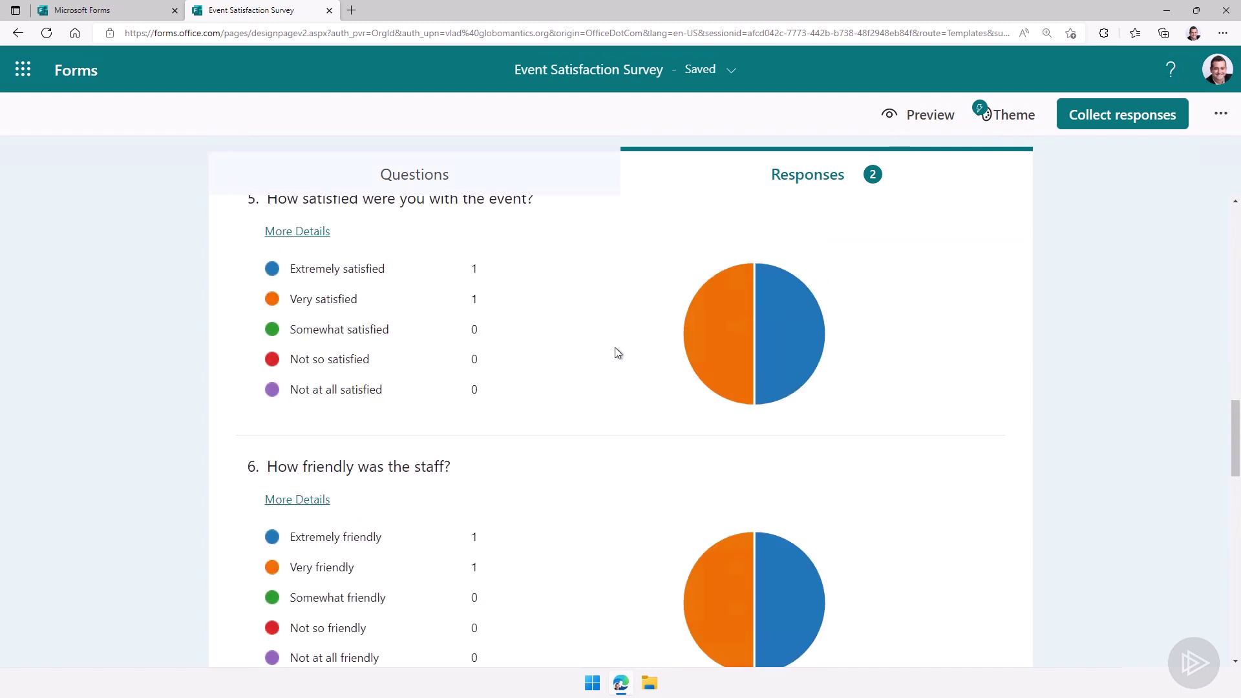
scroll(605, 342, "up", 5)
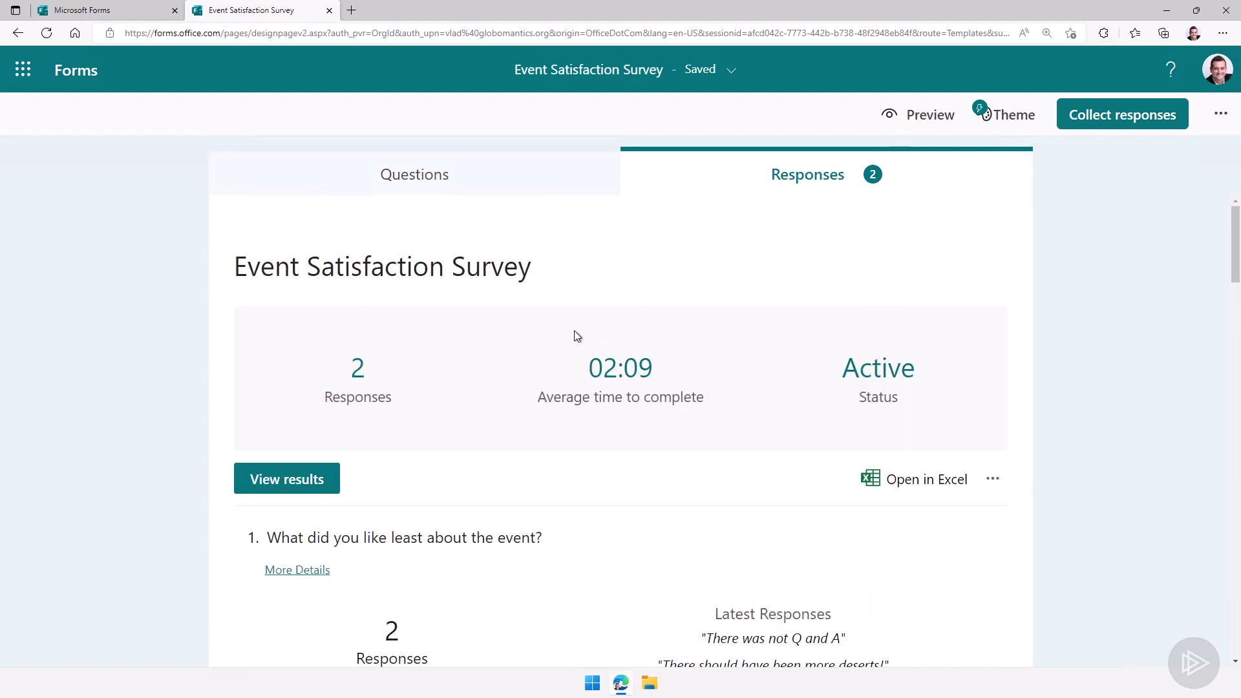
- Compare anonymous respondents 1 and 2 in the individual results, then return to Questions
left_click(282, 479)
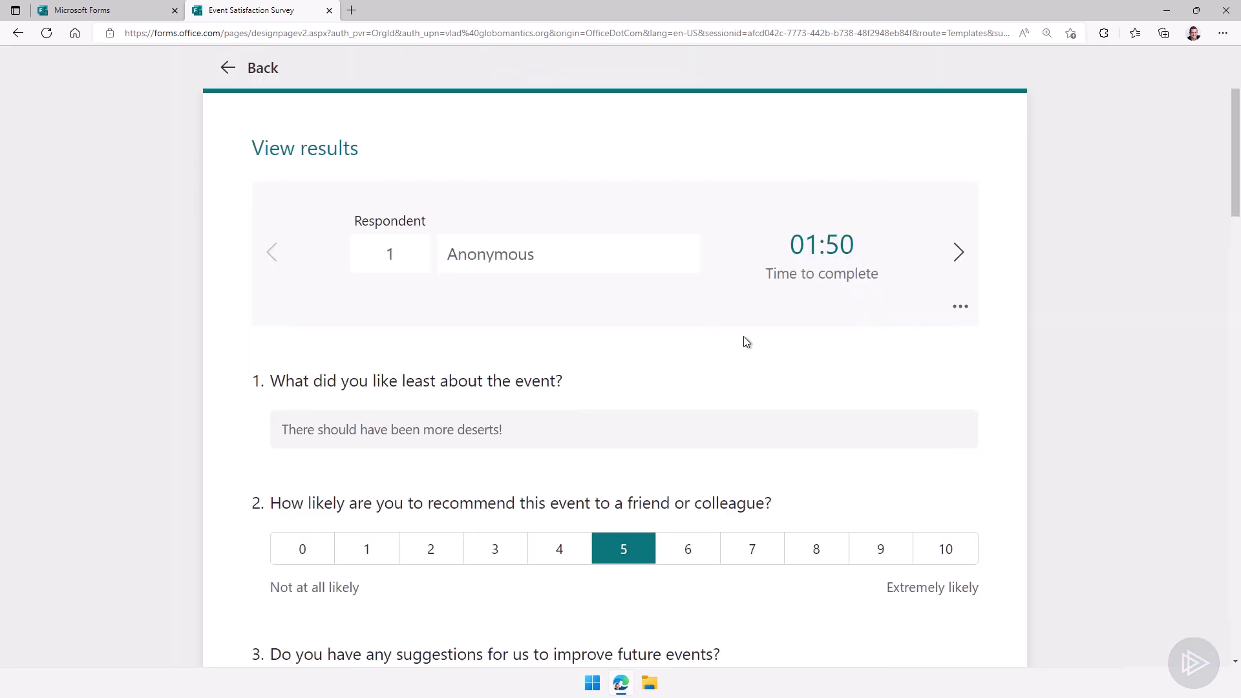
left_click(958, 252)
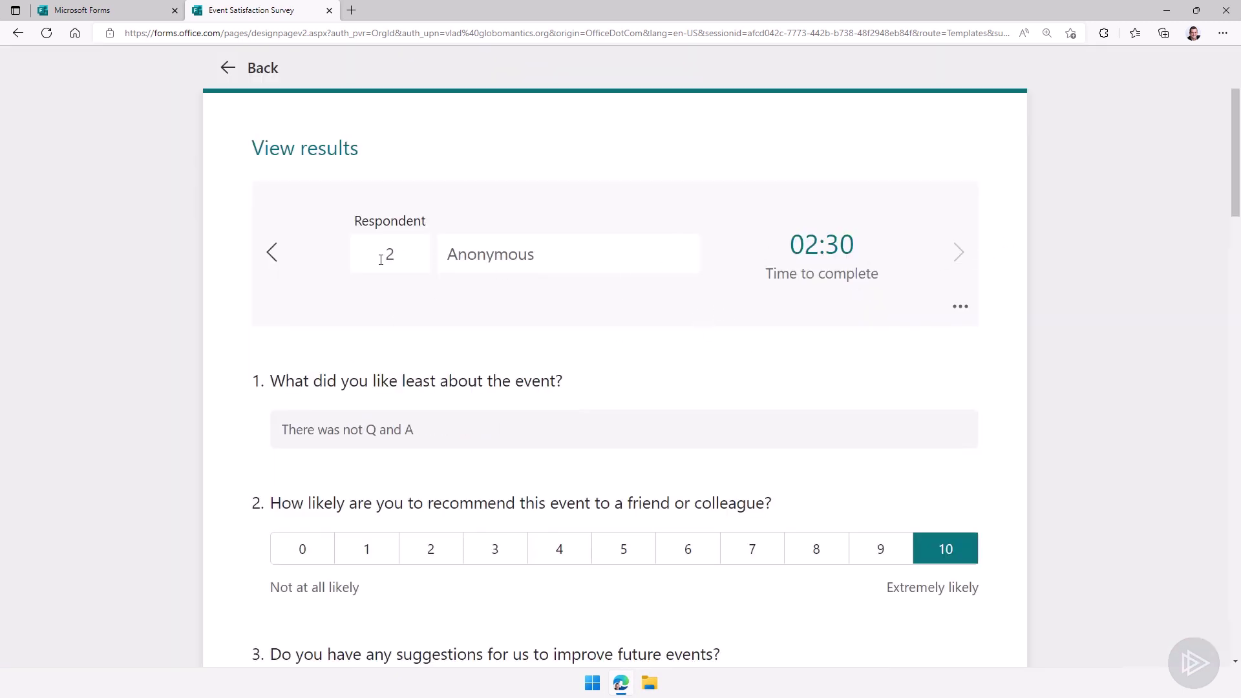
left_click(276, 253)
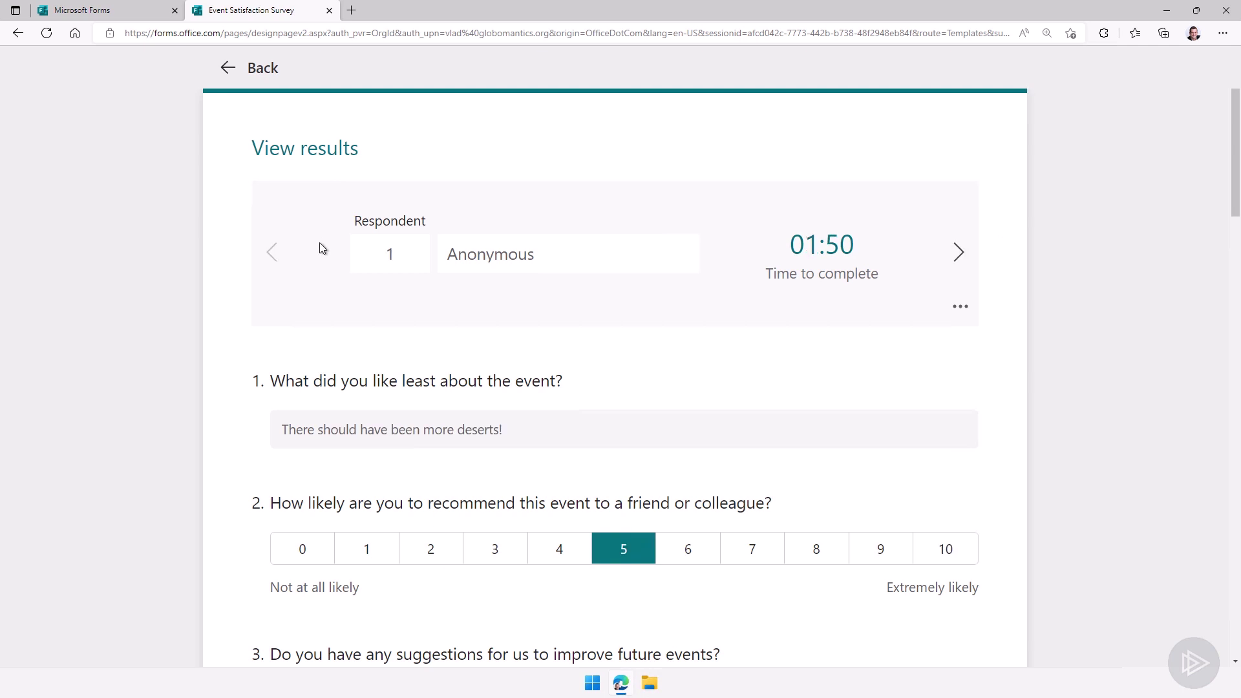
left_click(230, 70)
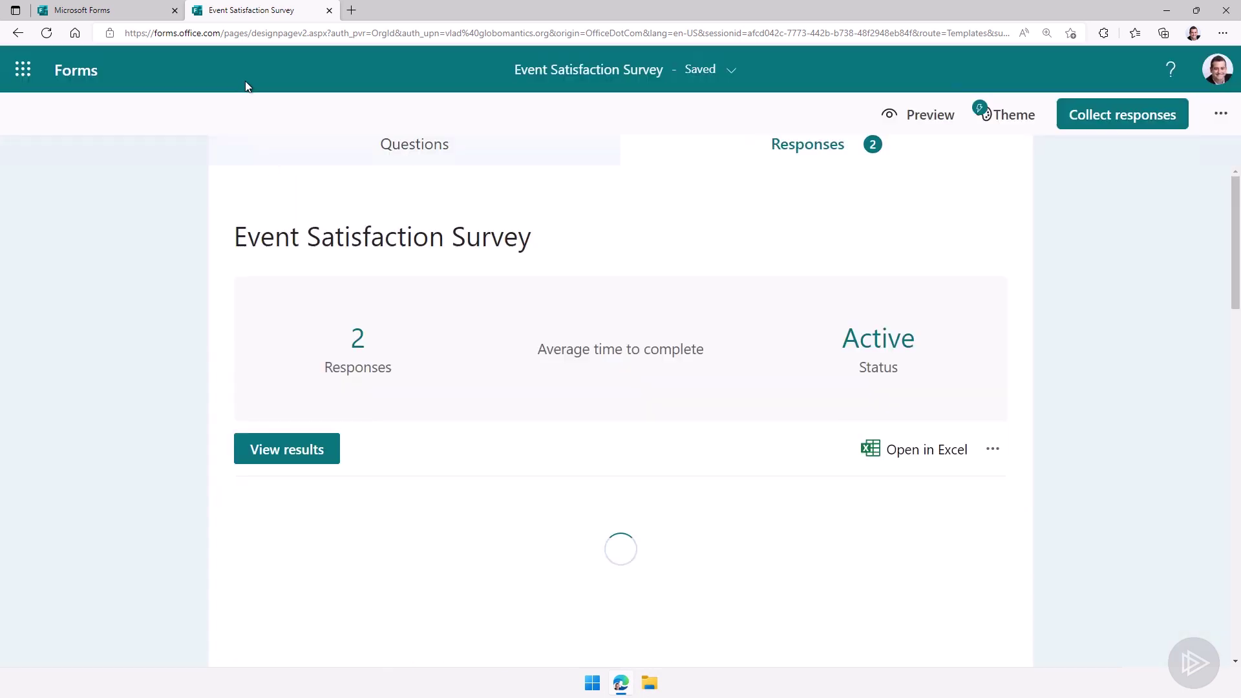
left_click(417, 173)
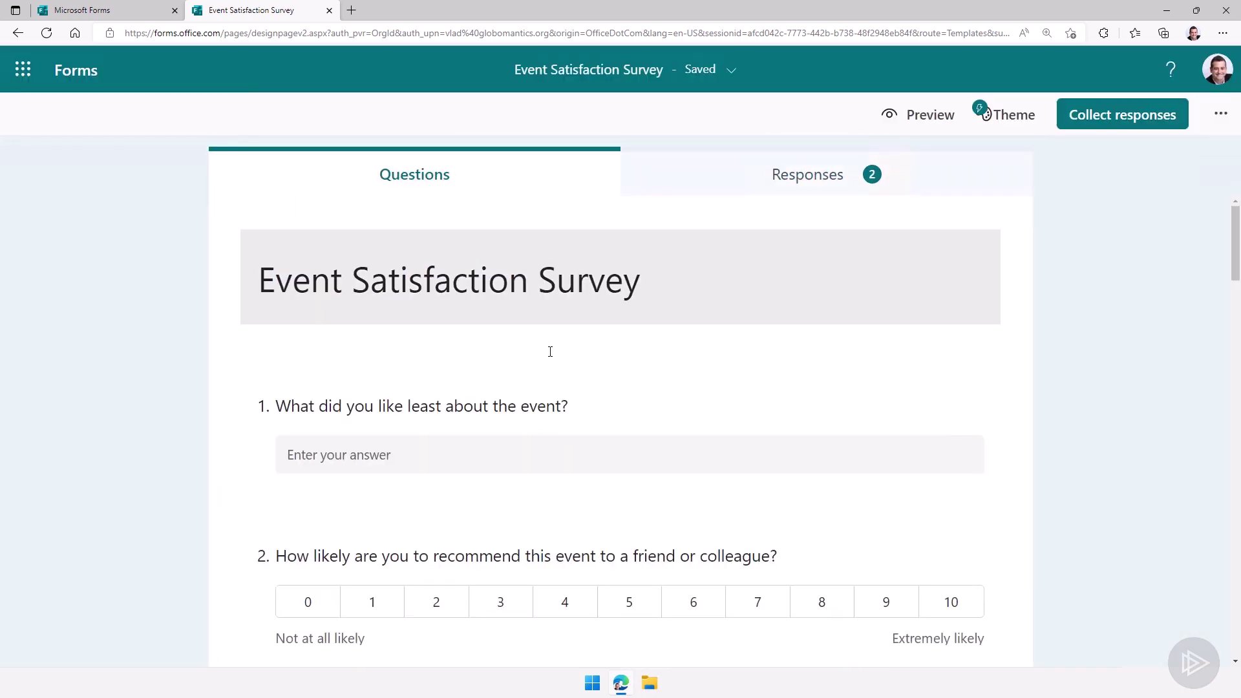